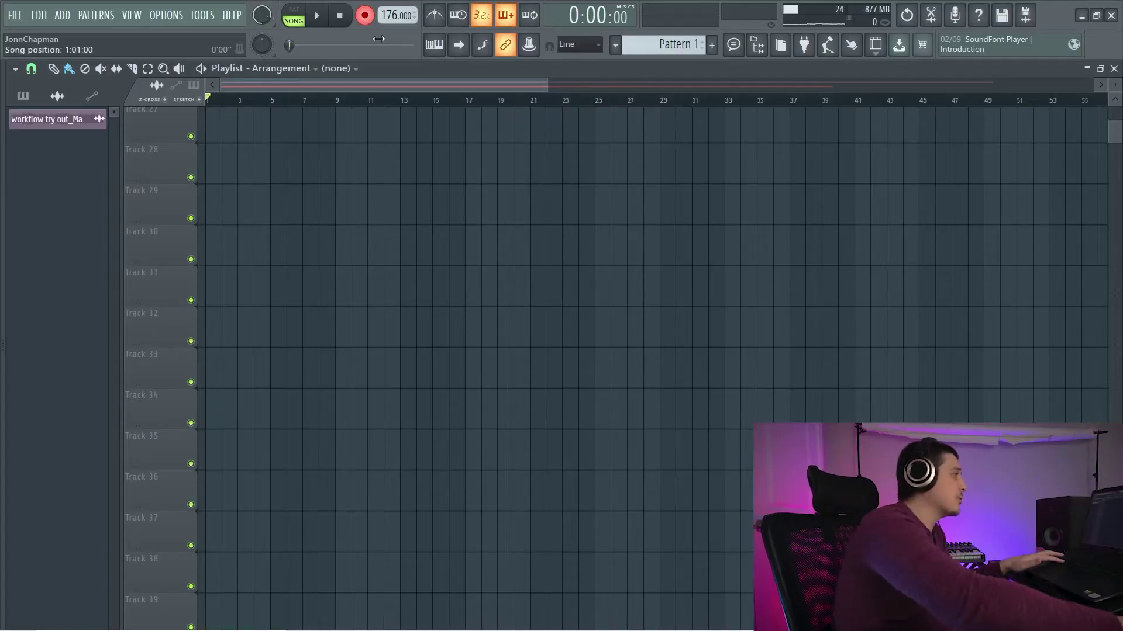
- Record and stop a brief test take, then briefly check the Mixer
click(317, 15)
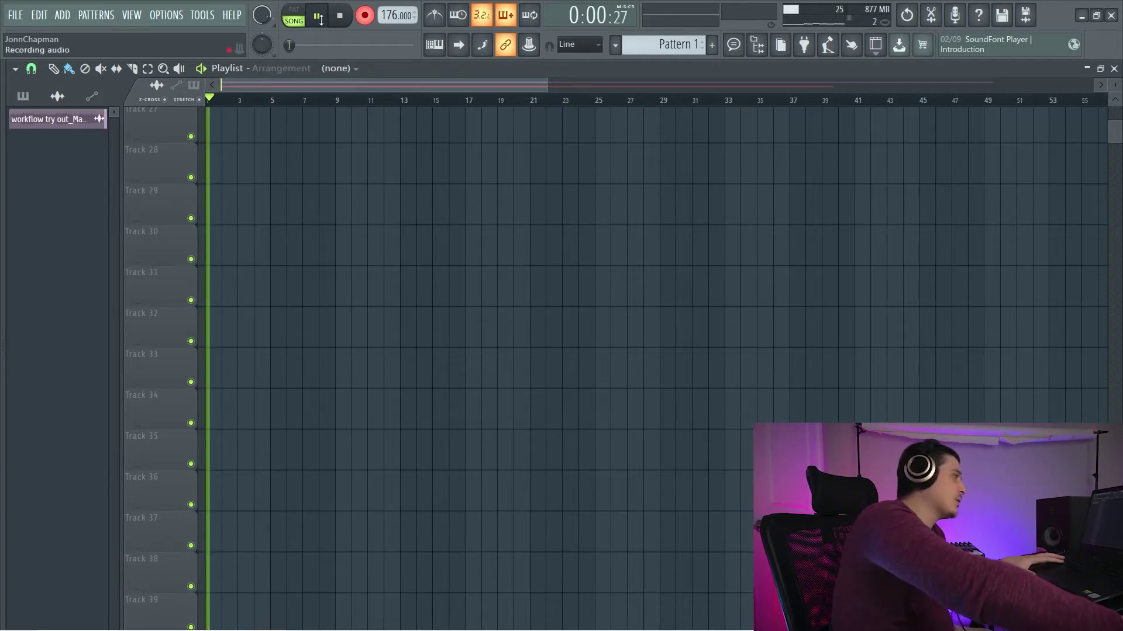
key(space)
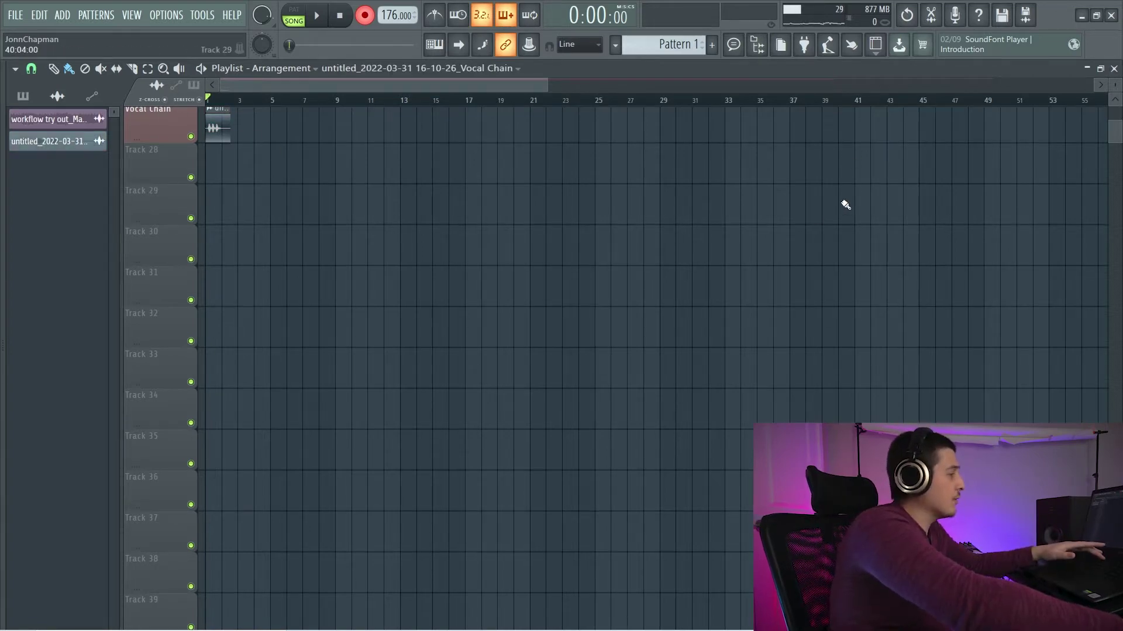
key(F9)
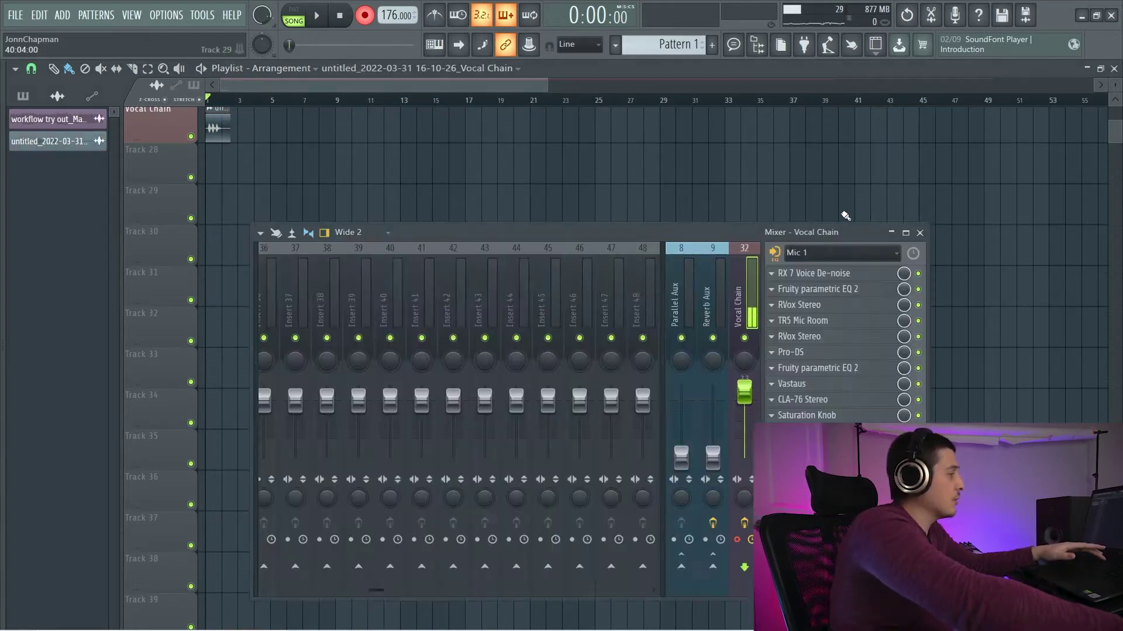
click(920, 233)
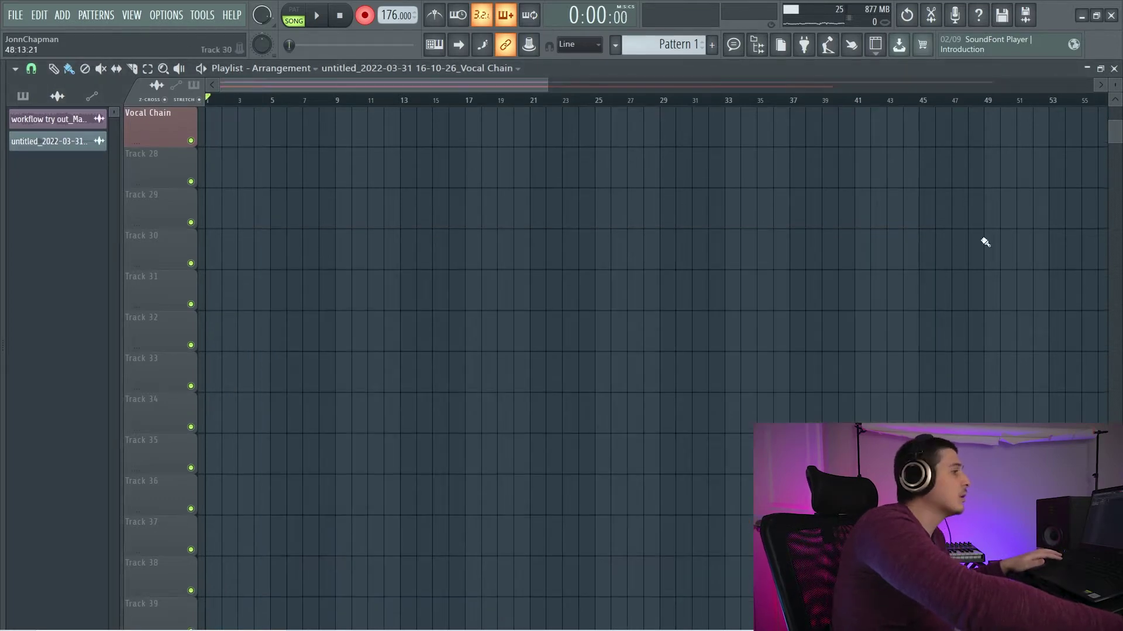
- Route the Vocals track to a mixer insert and record a short test take on it
scroll(1114, 122, up, 5)
scroll(1114, 122, up, 2)
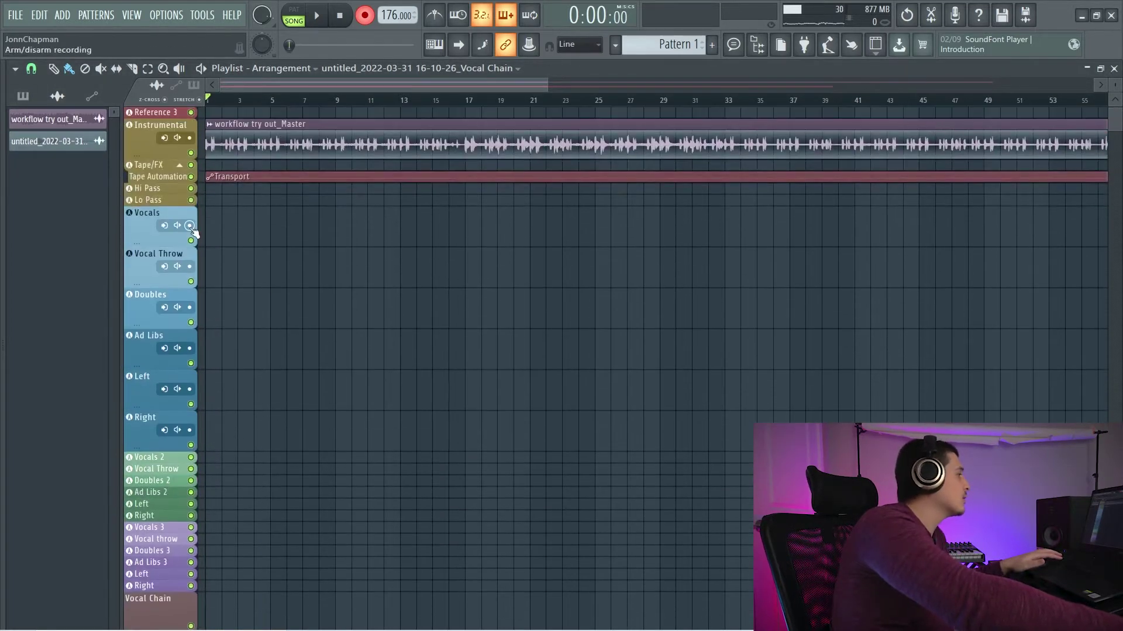
click(163, 224)
click(214, 456)
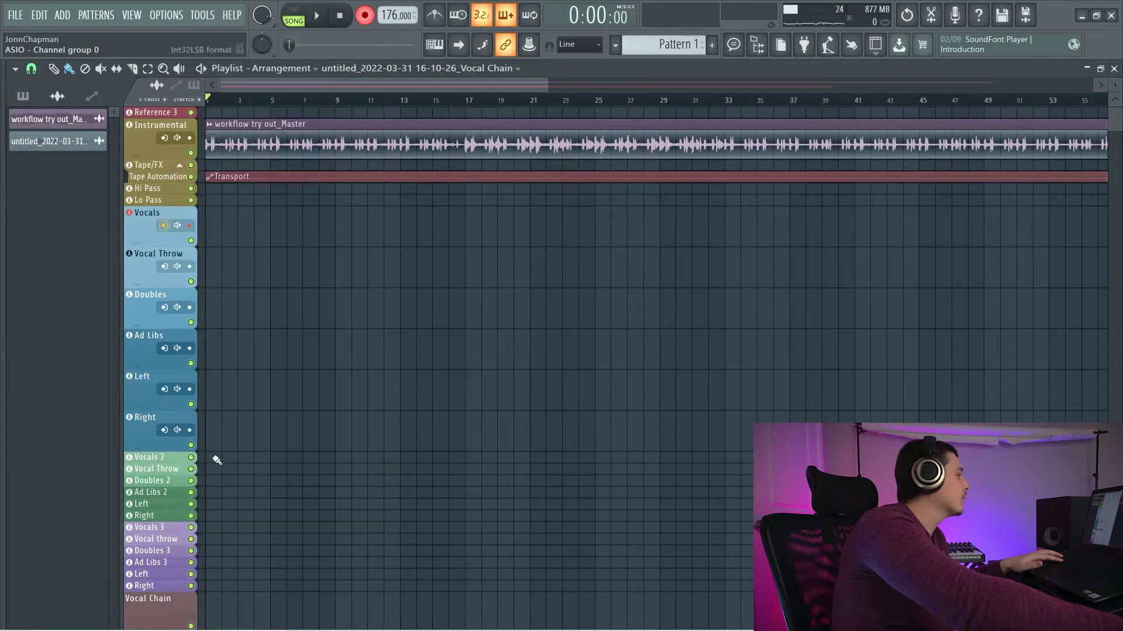
click(316, 16)
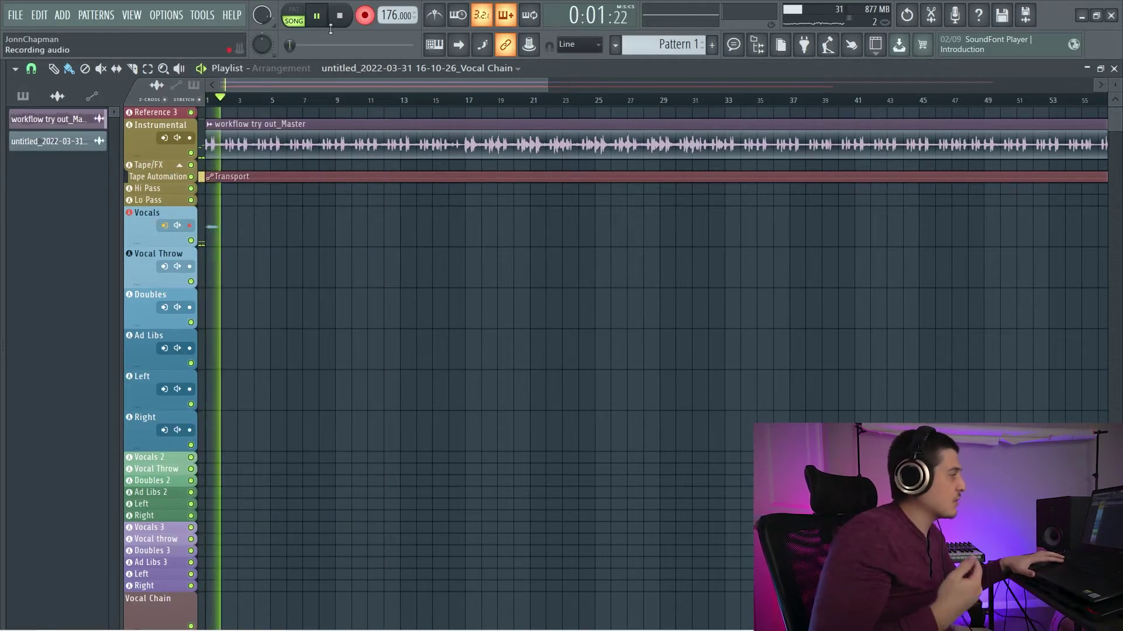
click(339, 16)
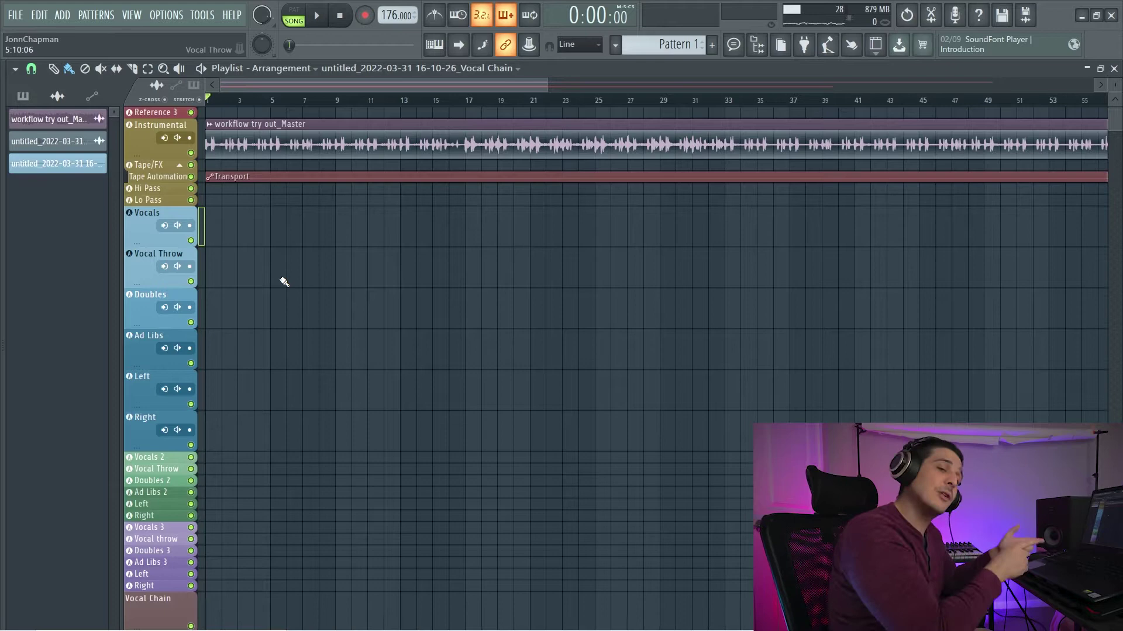
click(168, 19)
click(191, 62)
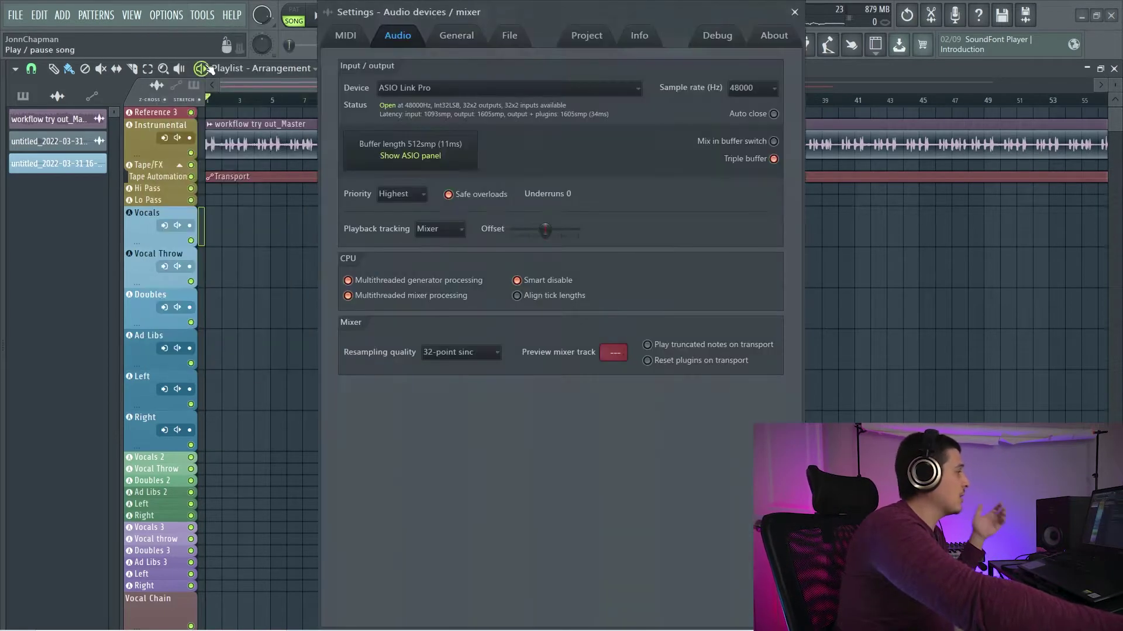
drag(492, 15, 440, 15)
click(409, 88)
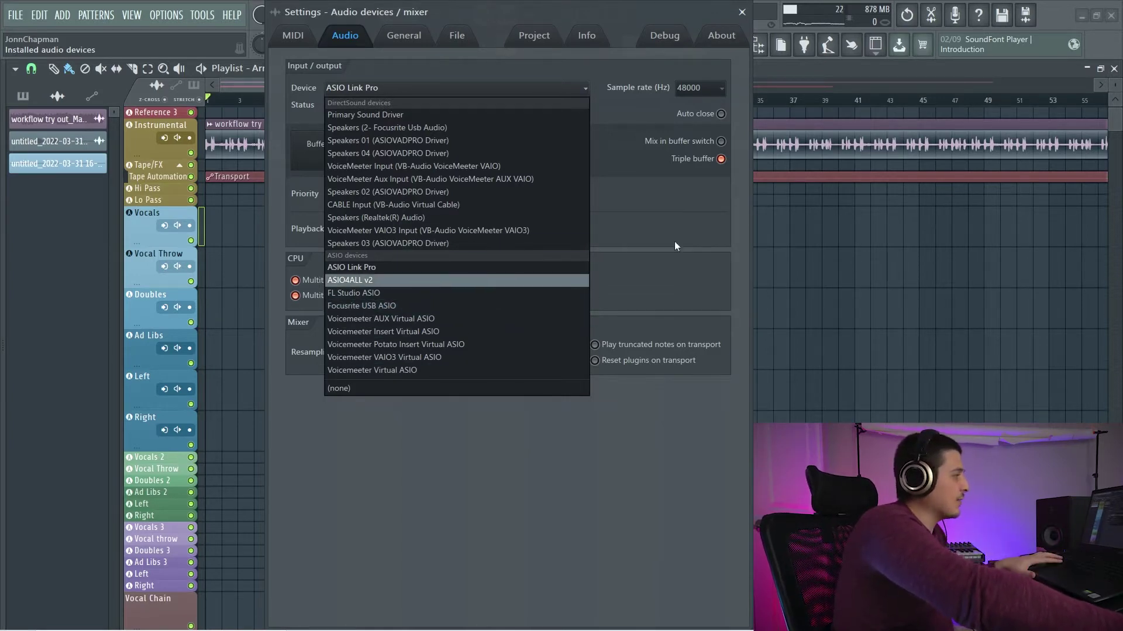
click(591, 202)
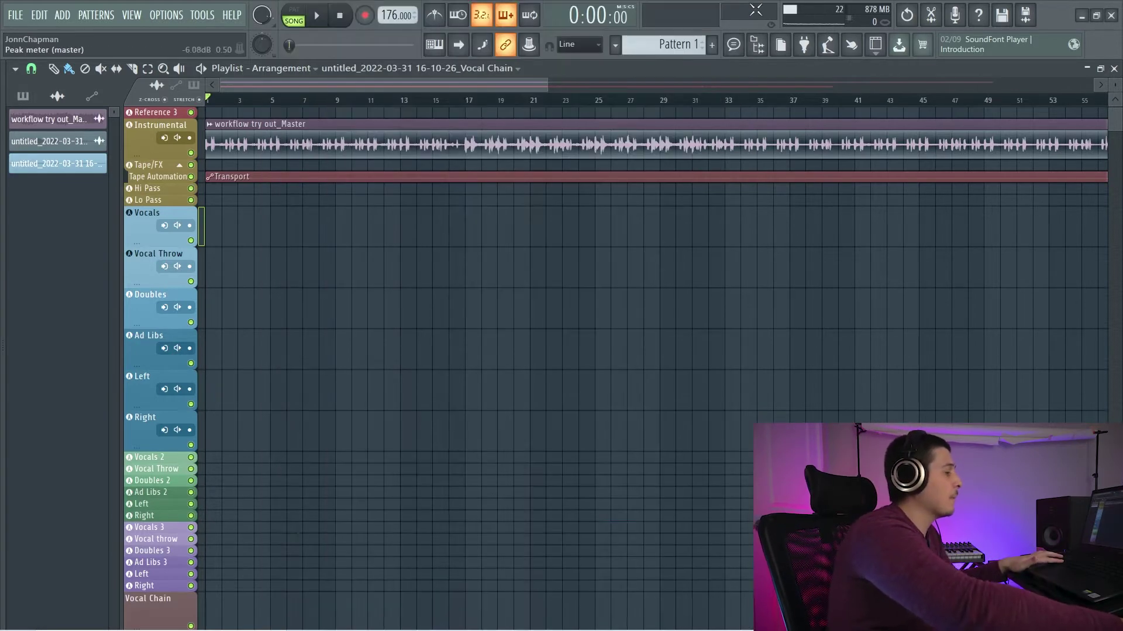
- Set the empty mixer Insert 35's audio input to Mic 1
click(741, 11)
key(F9)
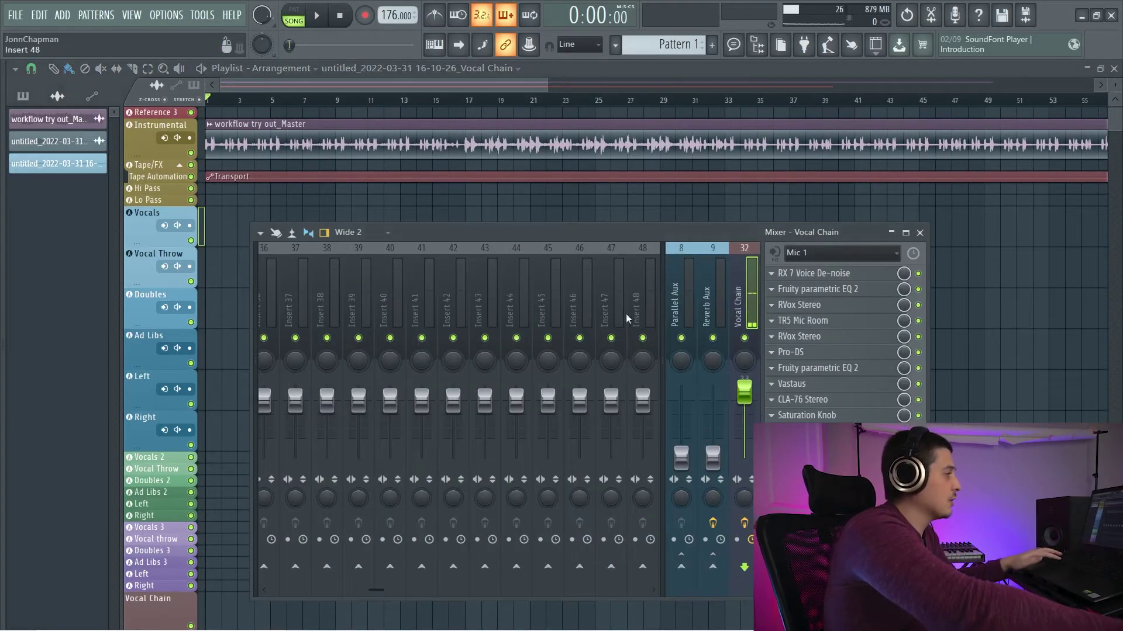
click(398, 310)
click(332, 308)
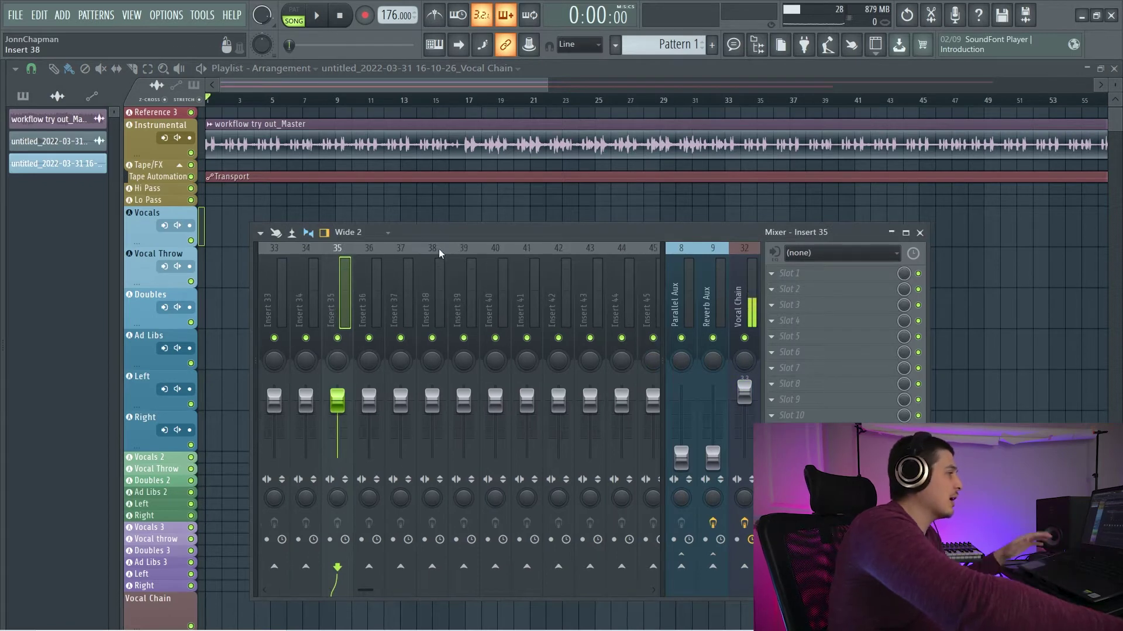
click(857, 253)
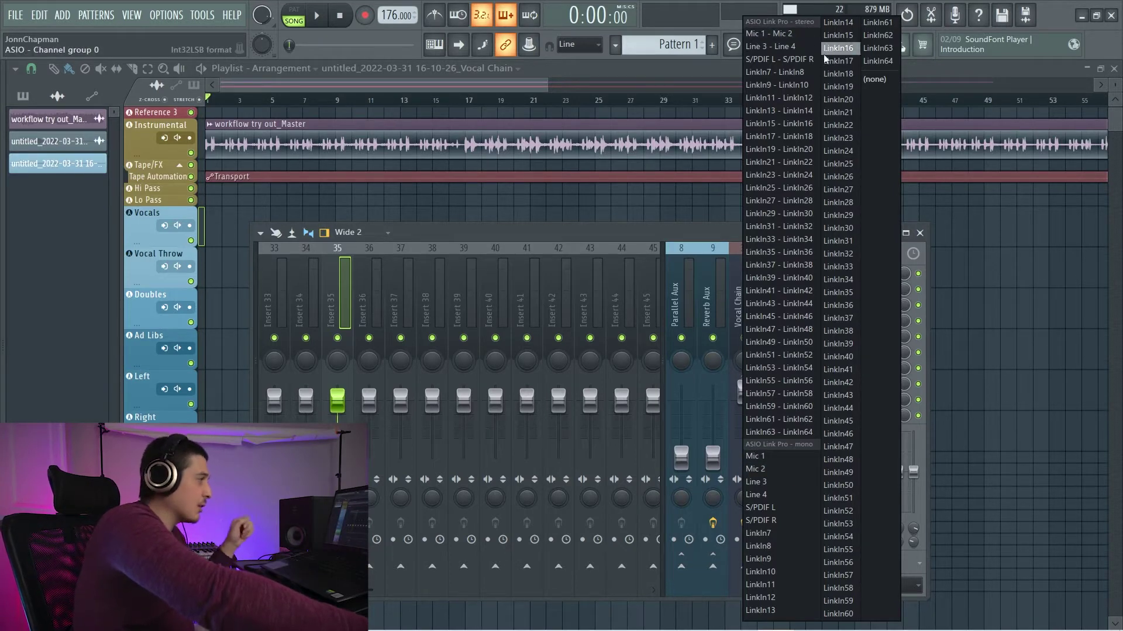
click(753, 456)
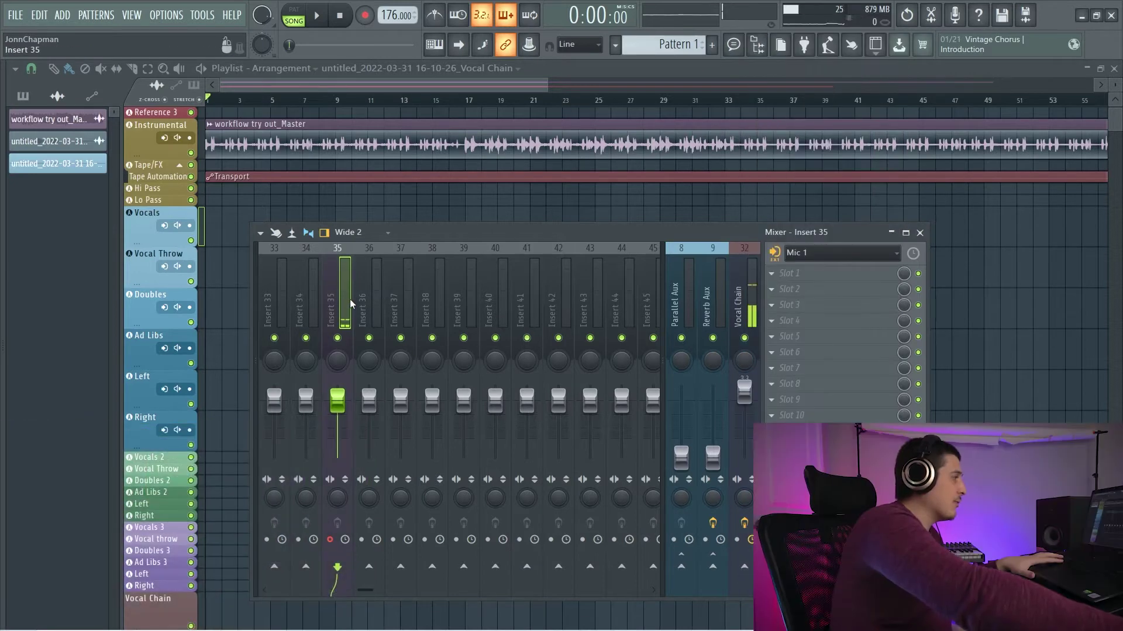
- Arm Insert 35 for disk recording and reposition the mixer window
click(744, 298)
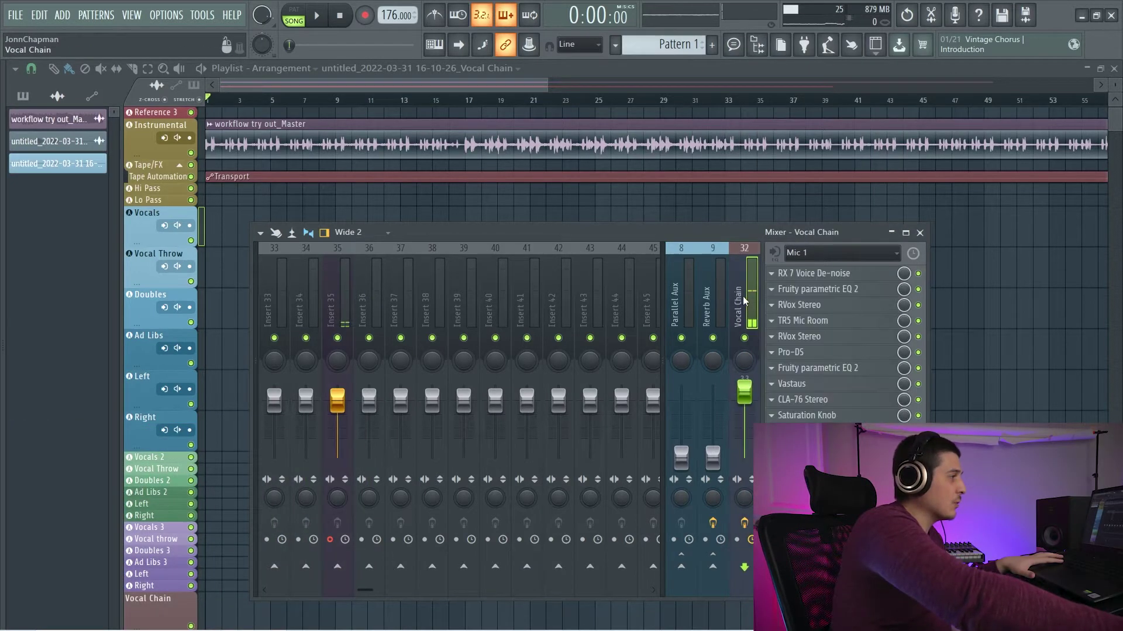
click(345, 318)
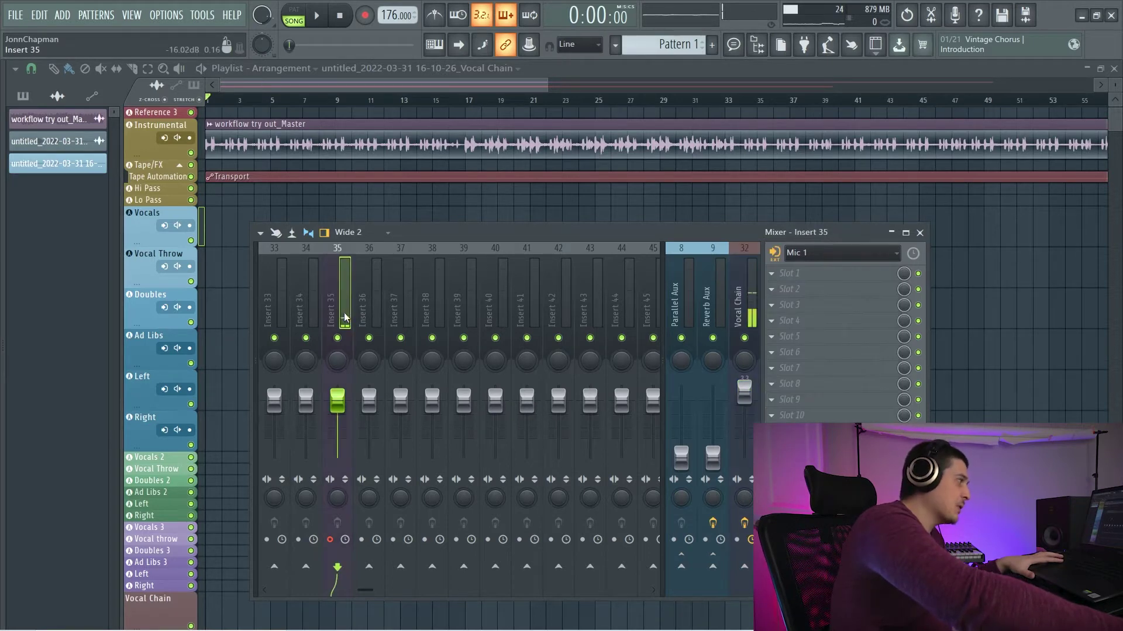
click(329, 539)
drag(466, 236, 538, 219)
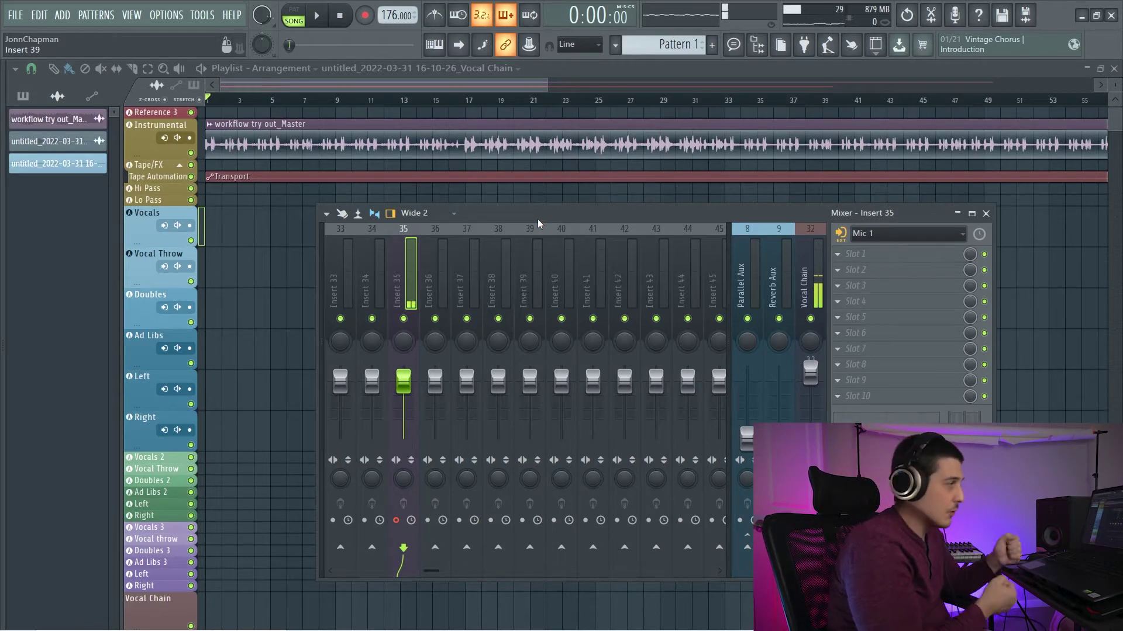
key(F9)
drag(1117, 116, 1118, 137)
key(F9)
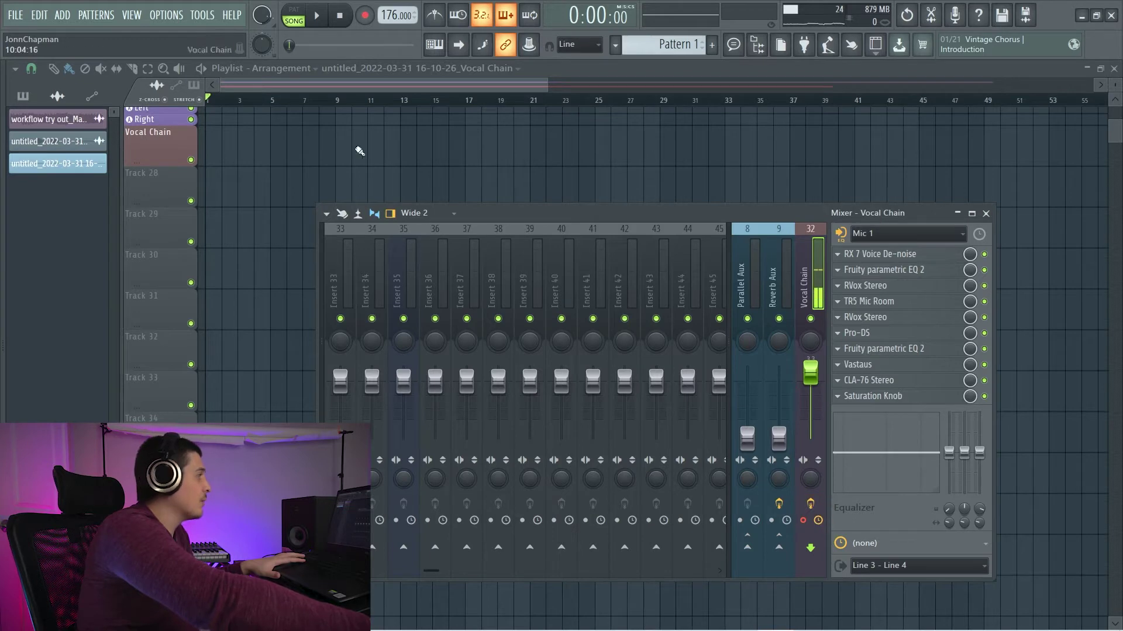
click(318, 17)
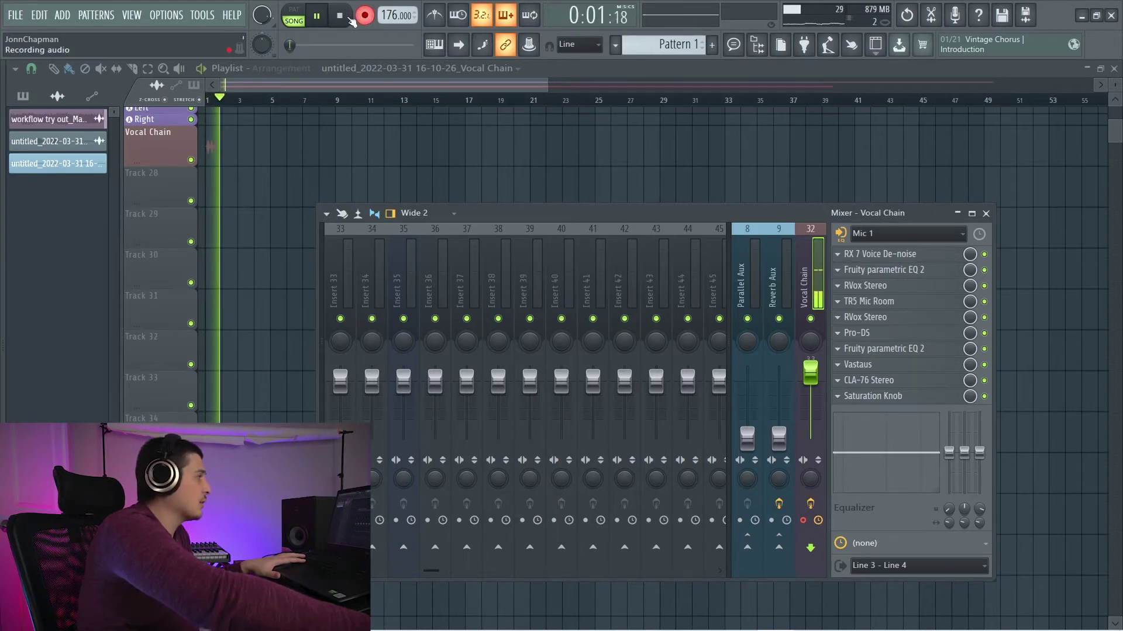
click(340, 17)
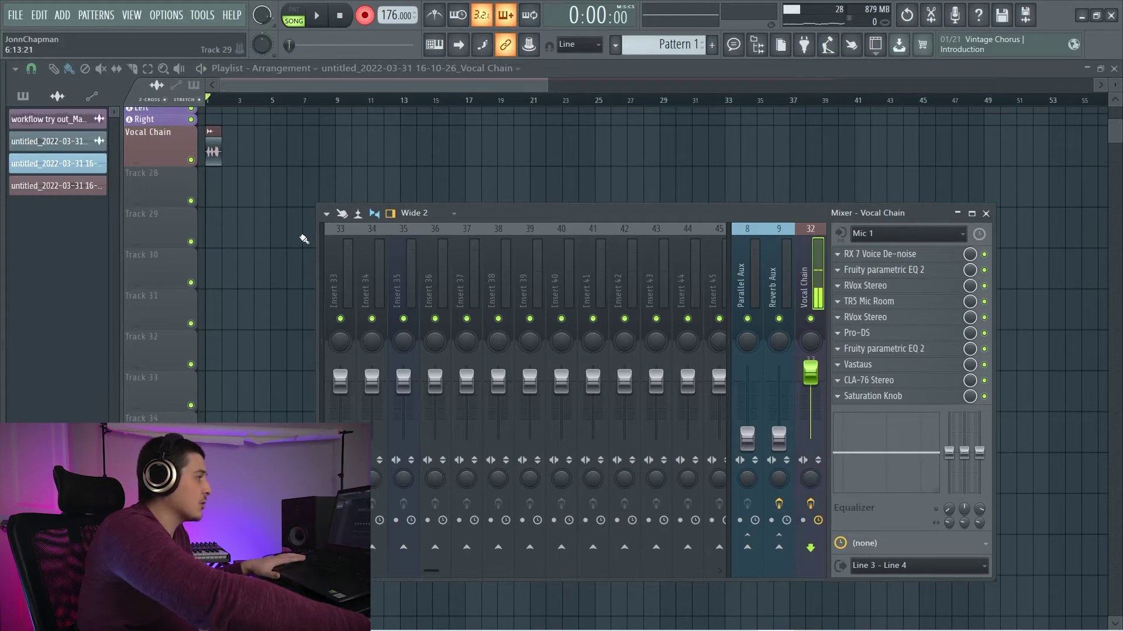
right_click(208, 153)
click(317, 19)
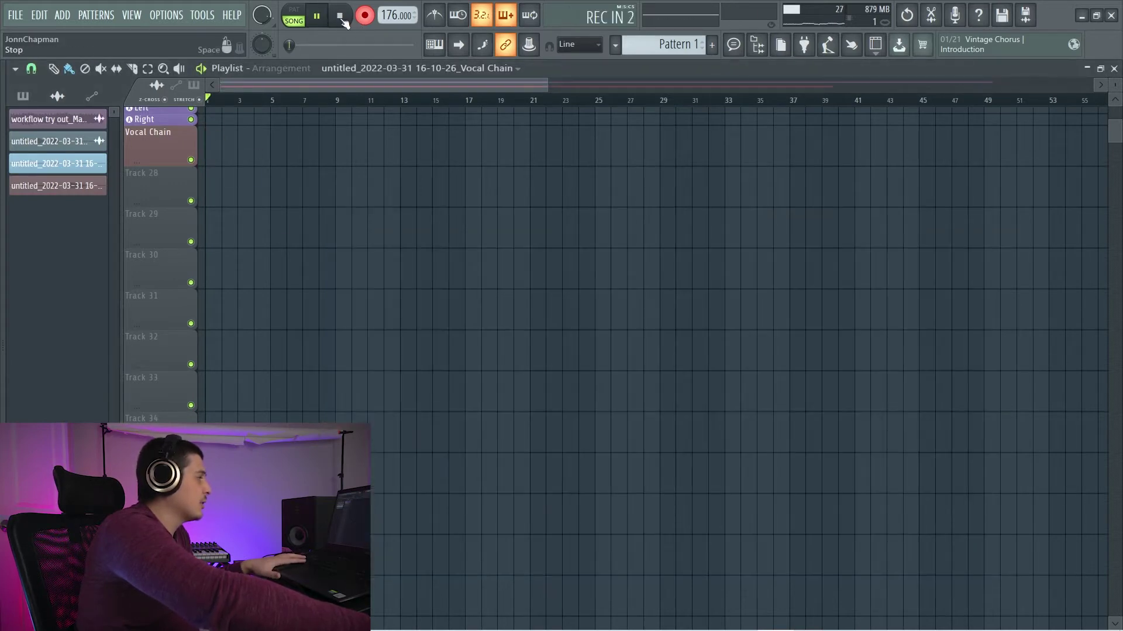
click(340, 16)
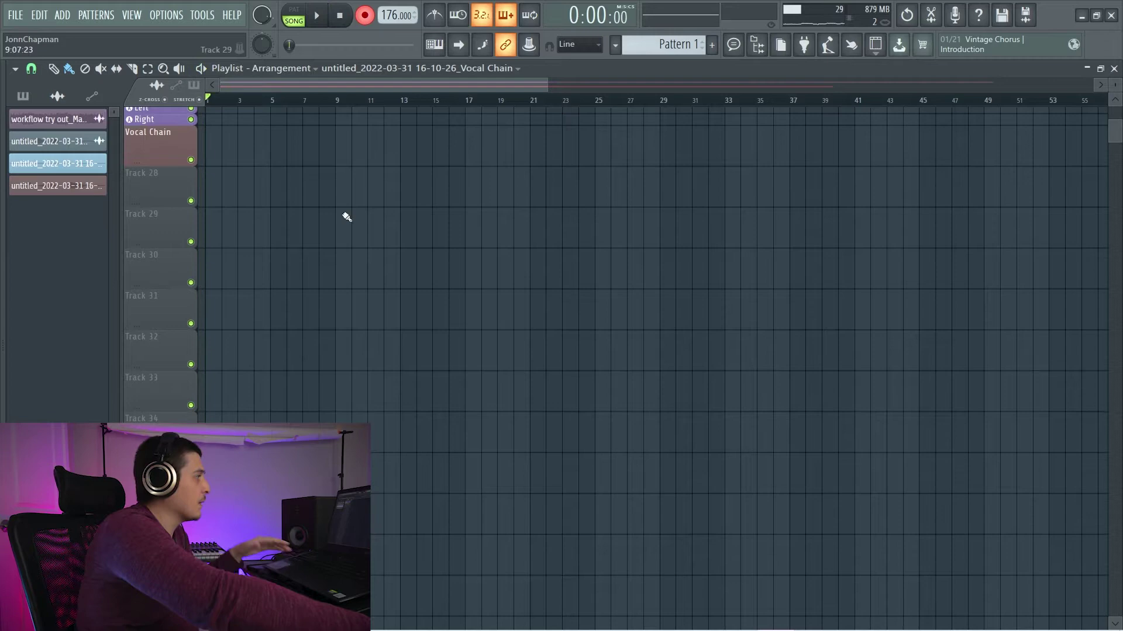
key(F9)
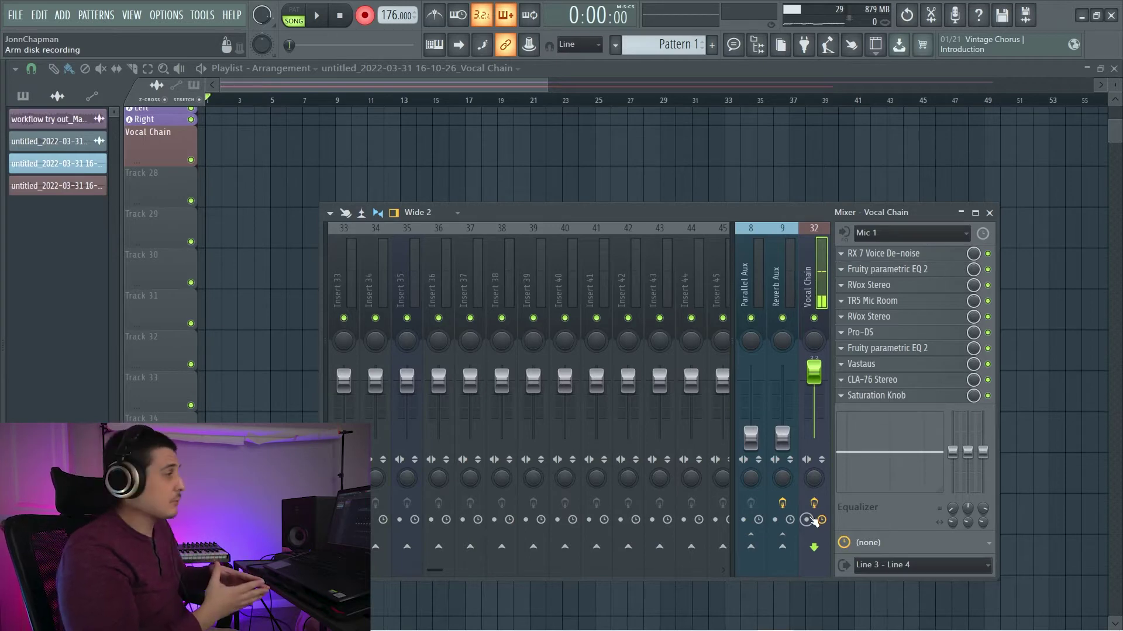
drag(669, 220, 597, 197)
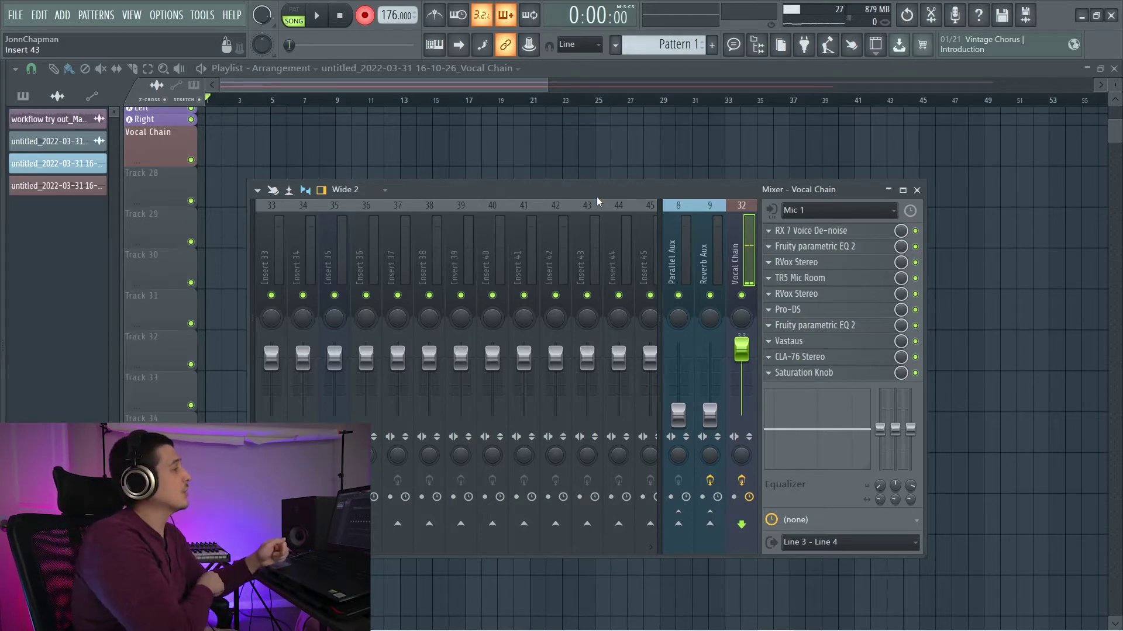
drag(597, 198, 585, 192)
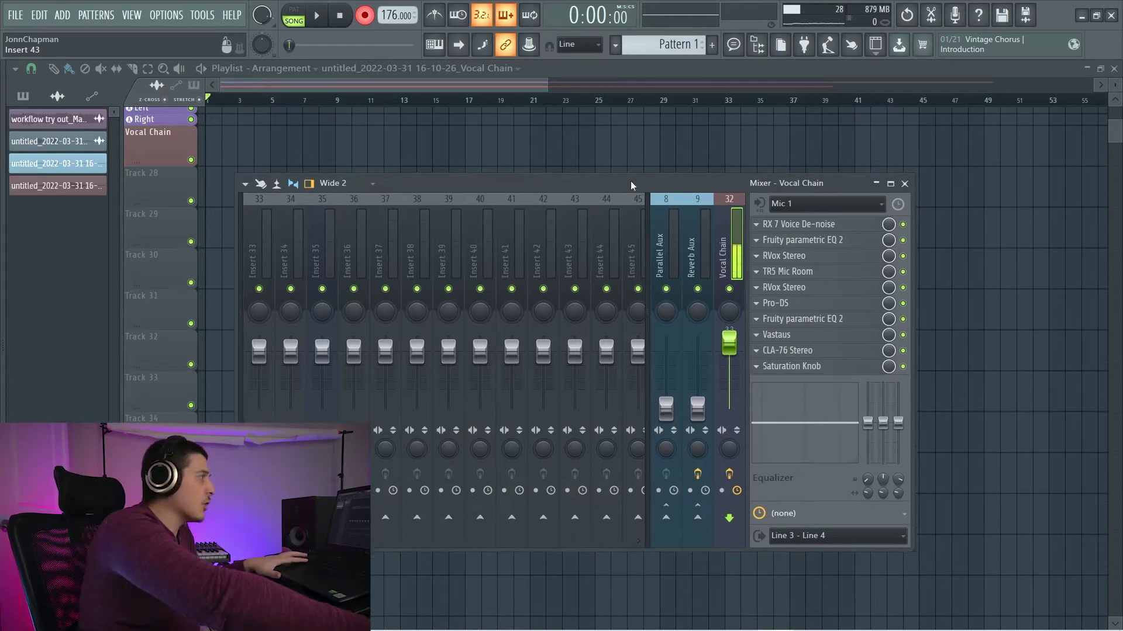
right_click(369, 17)
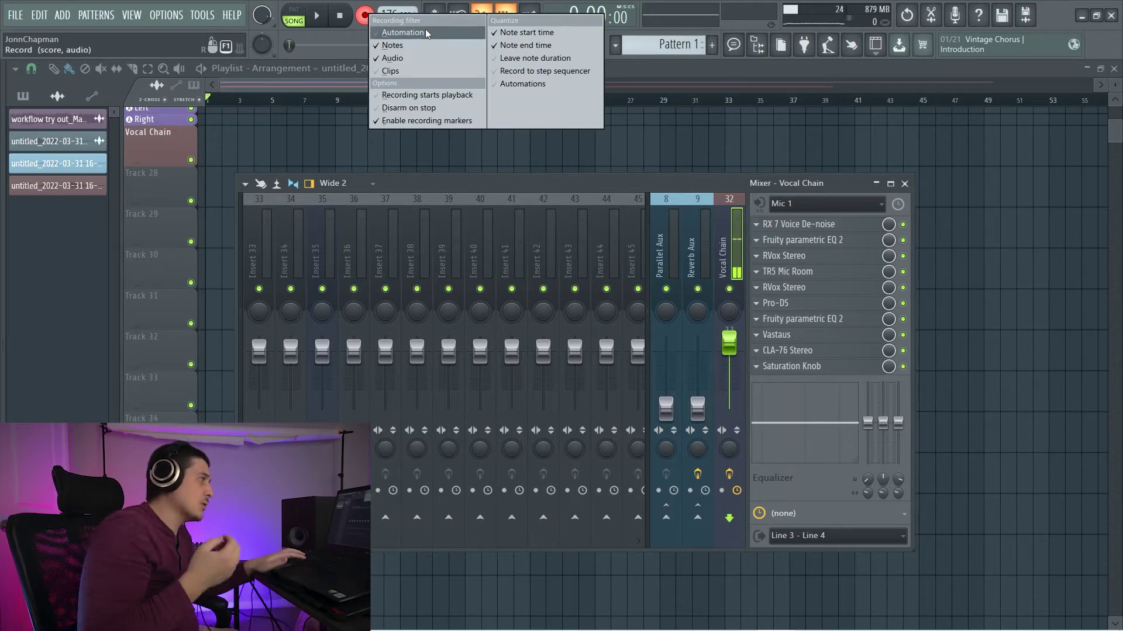
click(432, 45)
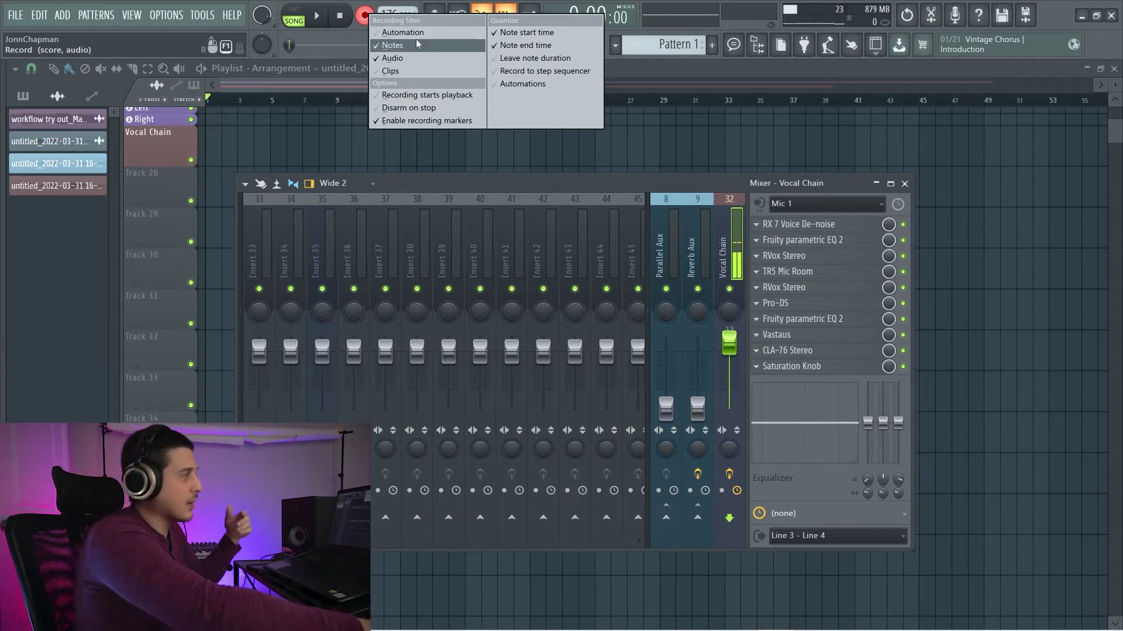
click(415, 42)
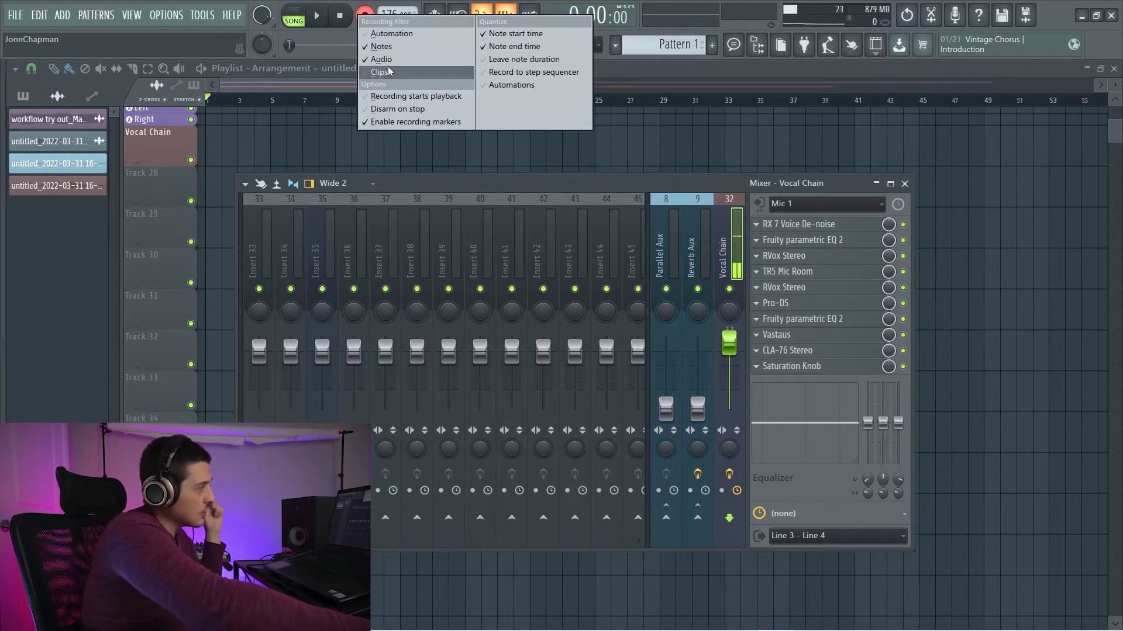
click(312, 40)
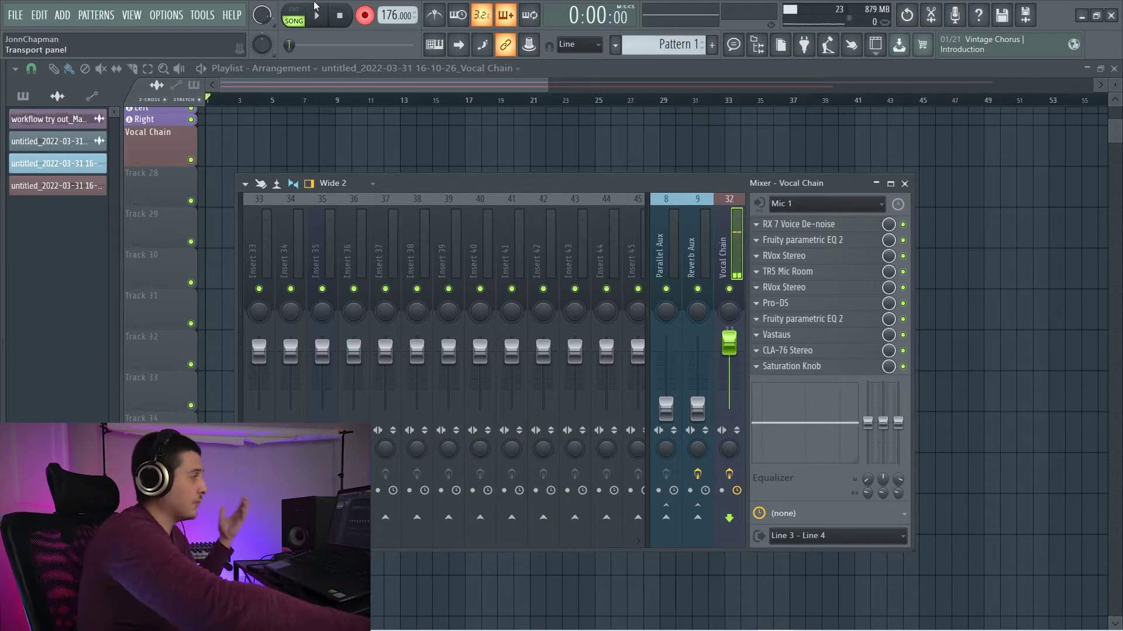
key(F10)
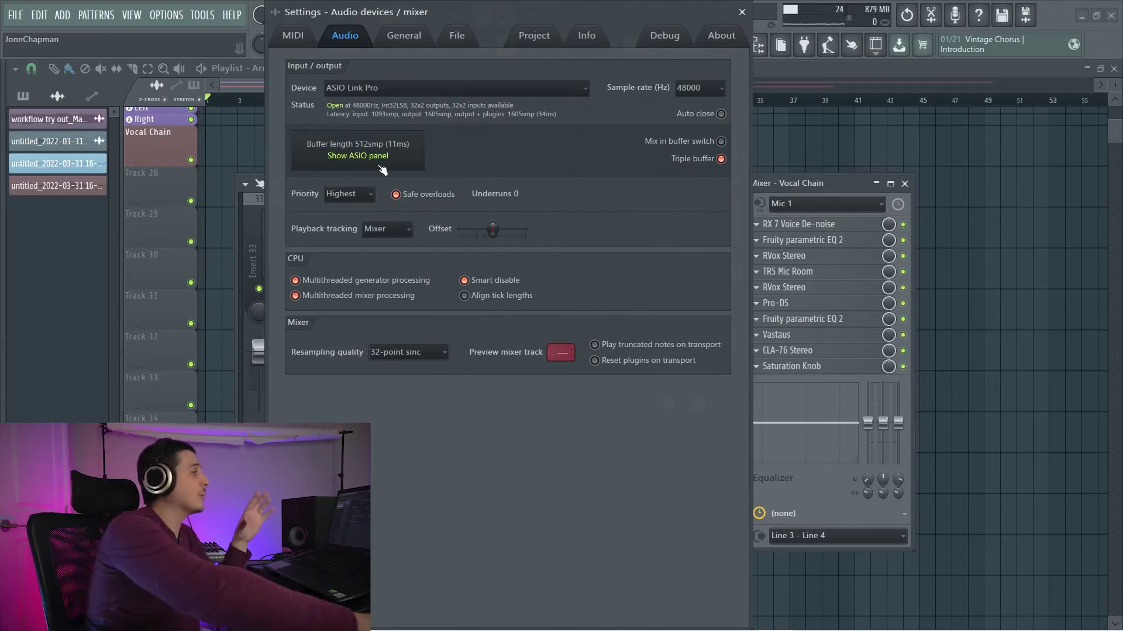
click(741, 12)
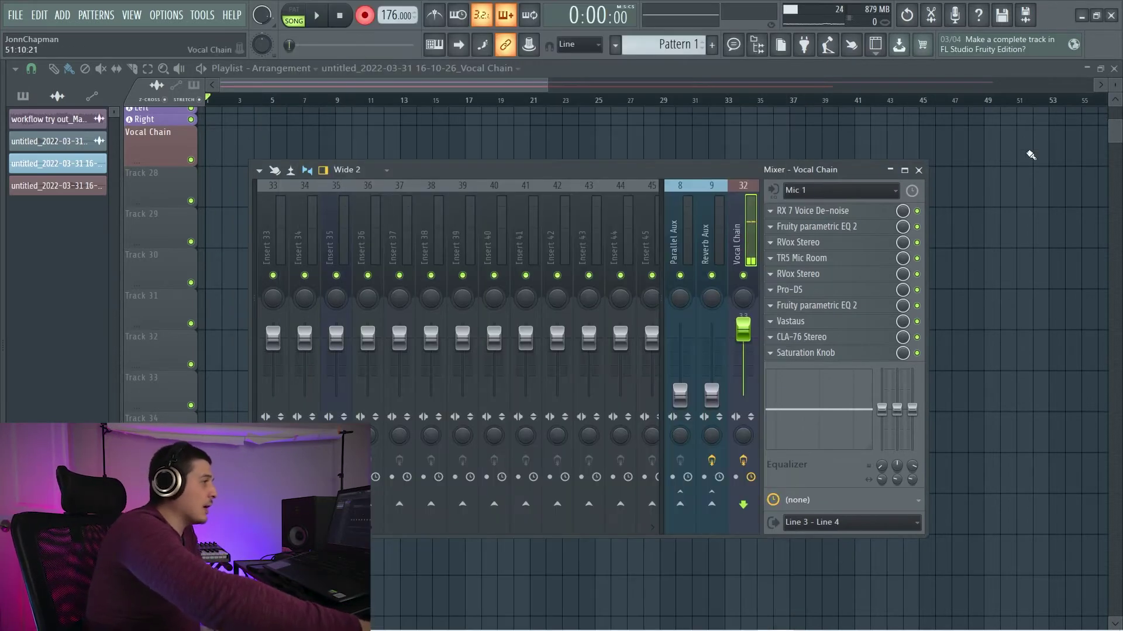
- Close and reopen the Mixer, moving it lower to uncover the playlist
key(F9)
scroll(1119, 151, up, 5)
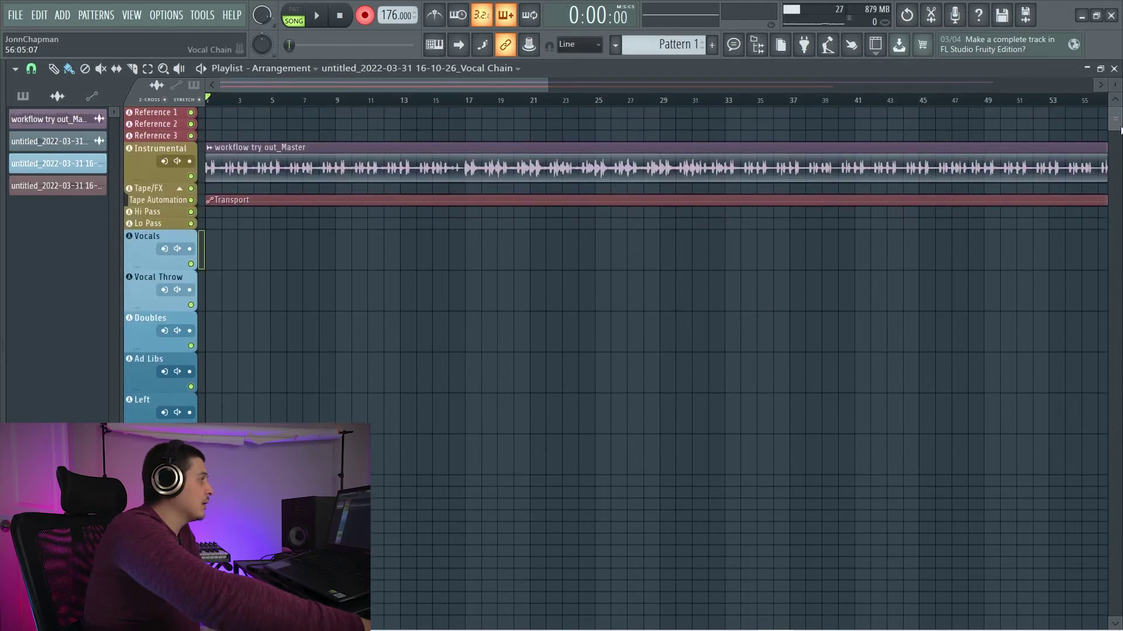
scroll(1120, 134, down, 5)
scroll(1120, 134, up, 5)
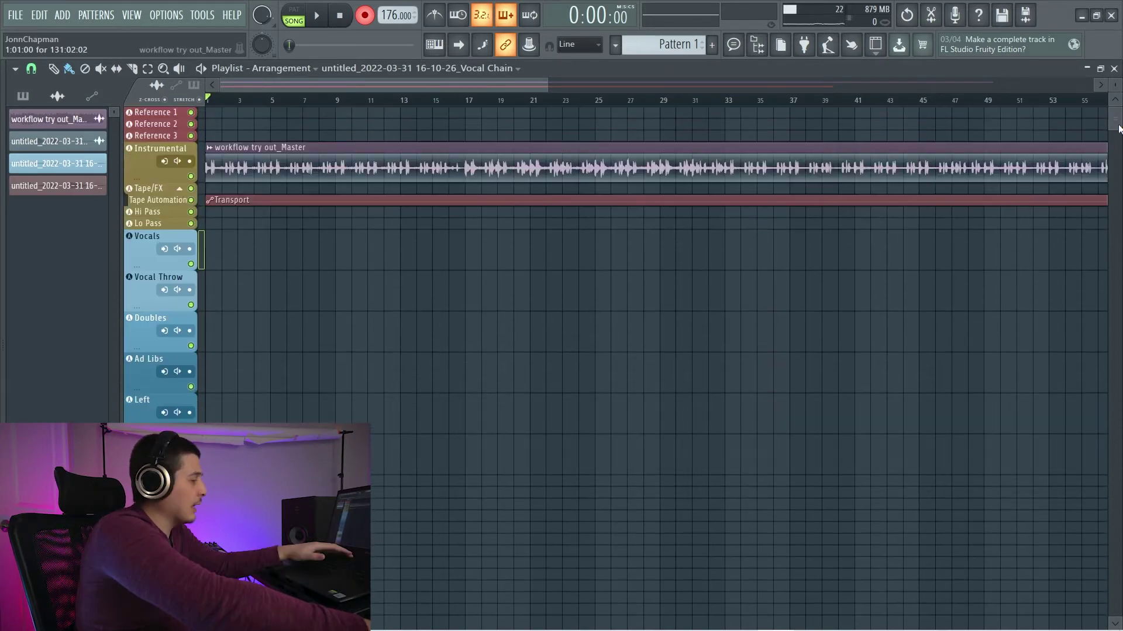
key(F9)
drag(795, 170, 863, 205)
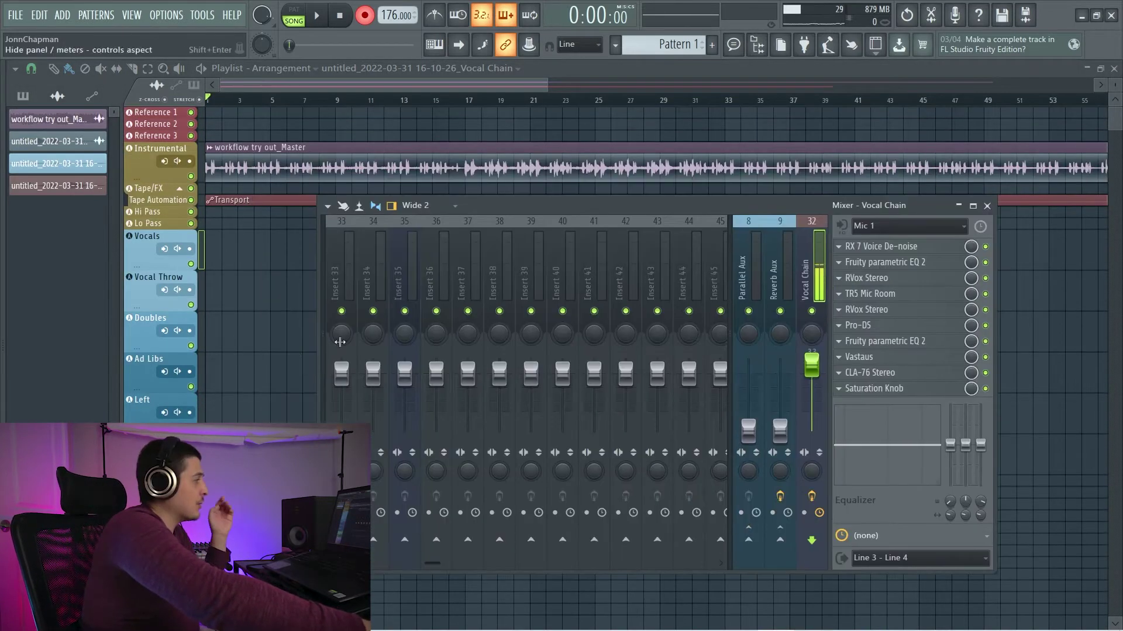
- Select the Right and Vocal throw inserts, then collapse the Mixer to its title bar
scroll(579, 268, up, 10)
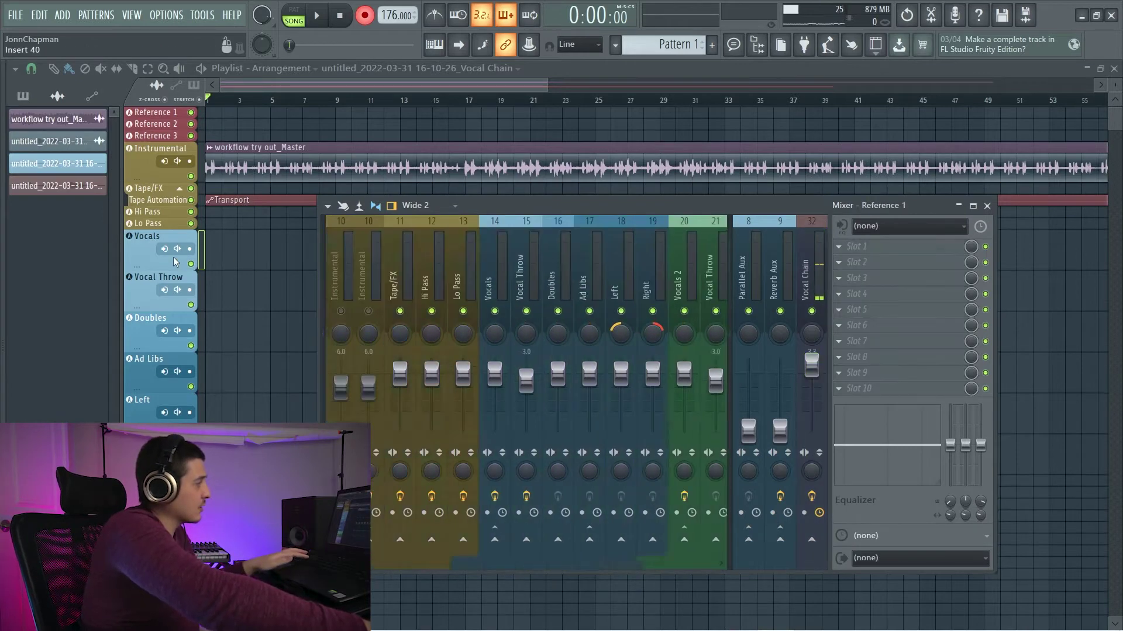
scroll(675, 279, down, 5)
click(684, 269)
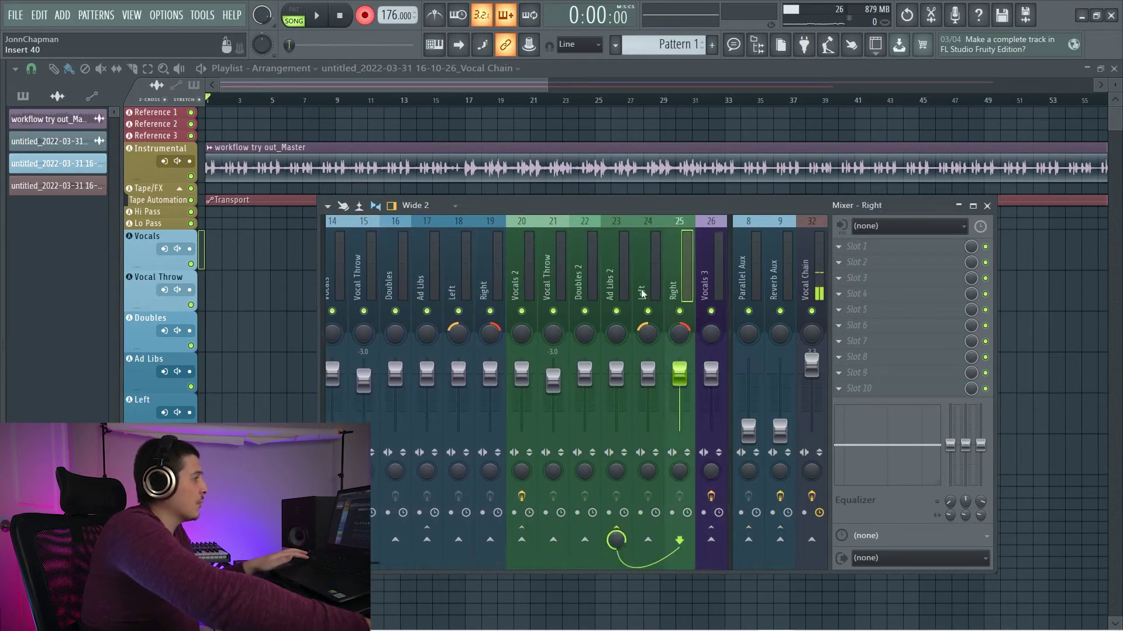
scroll(655, 252, down, 2)
click(513, 245)
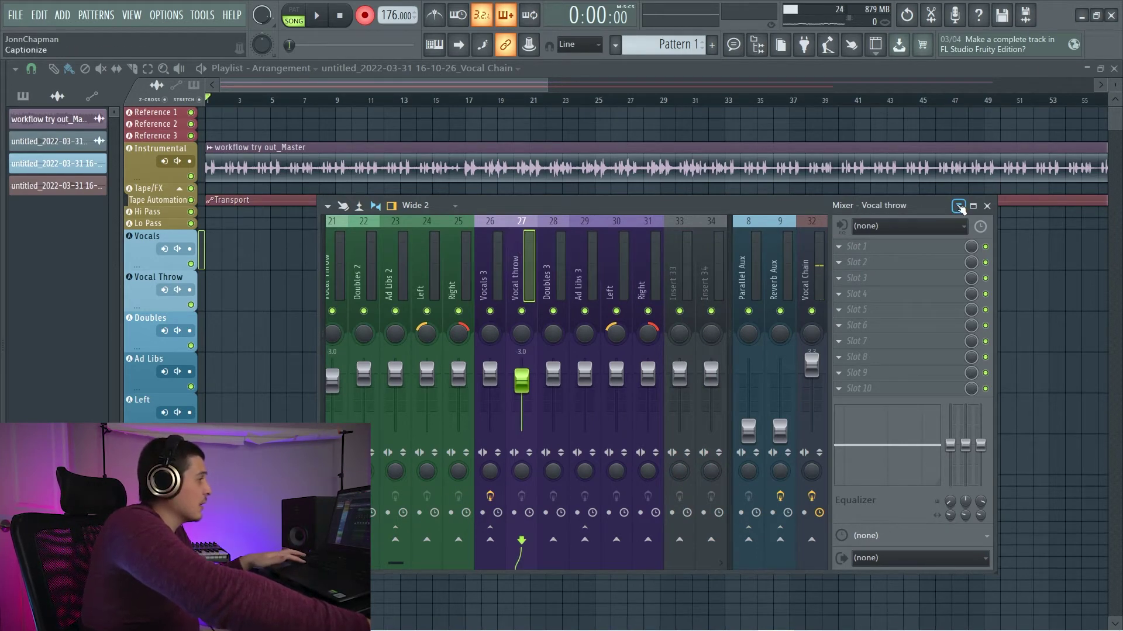
click(959, 206)
scroll(267, 246, down, 10)
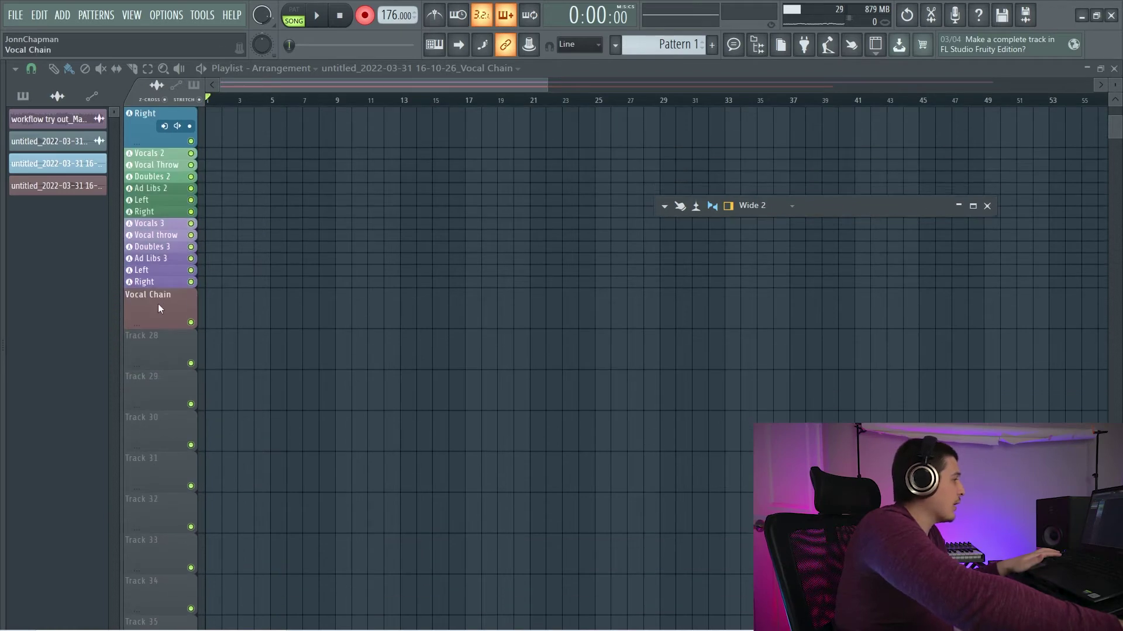
- Make the Vocal Chain track an audio track on Insert 33, arm it, and show the Mixer
right_click(158, 308)
mouse_move(249, 368)
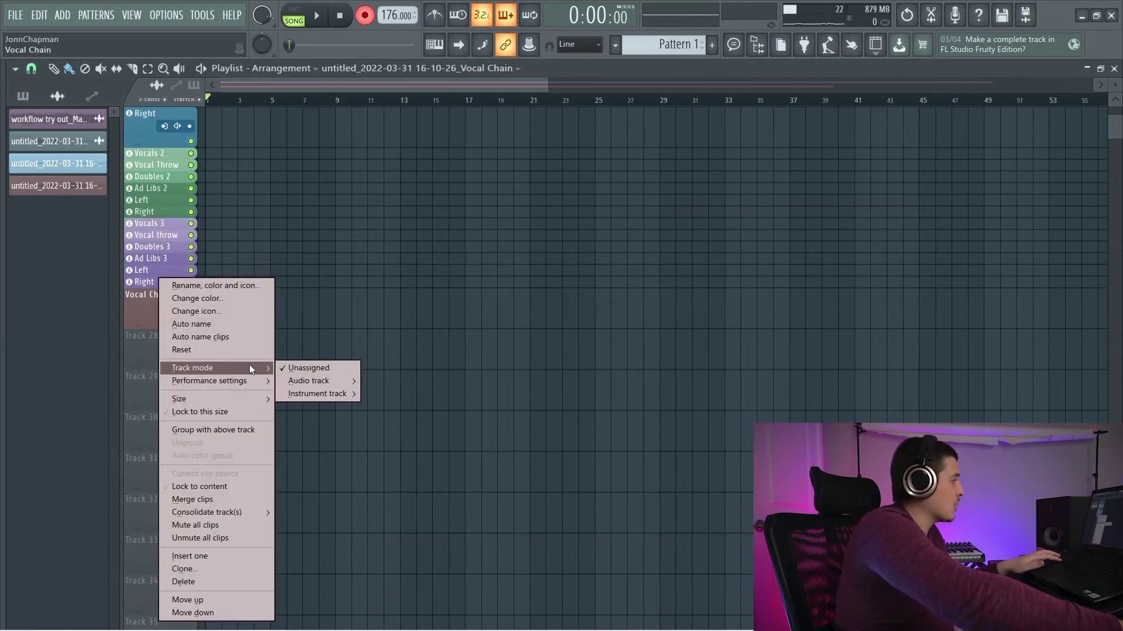
mouse_move(322, 383)
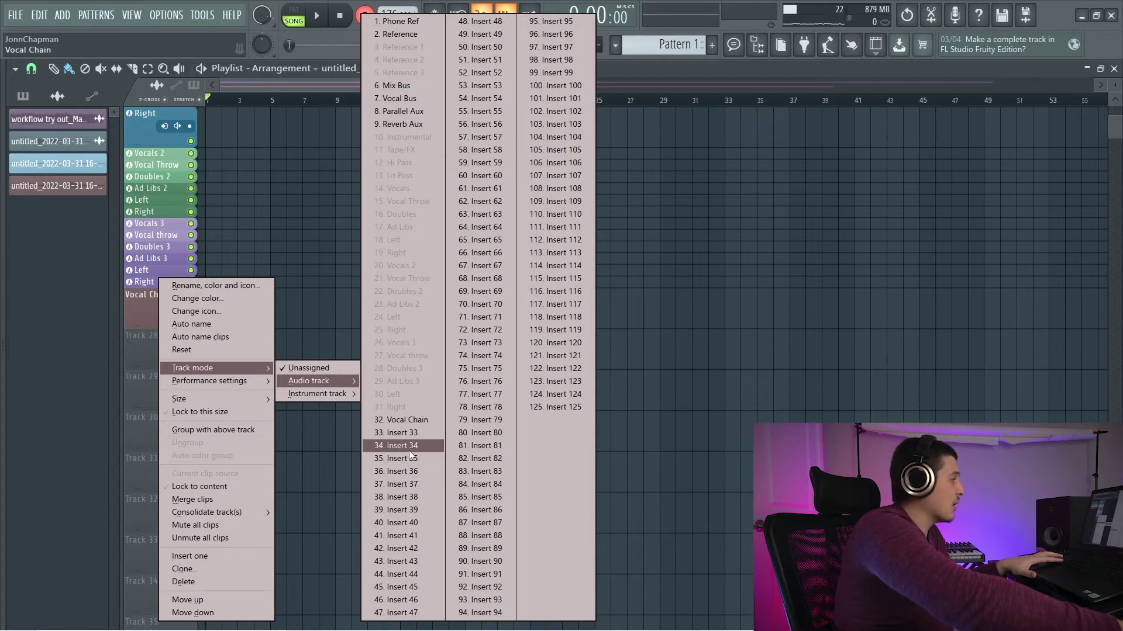
click(406, 434)
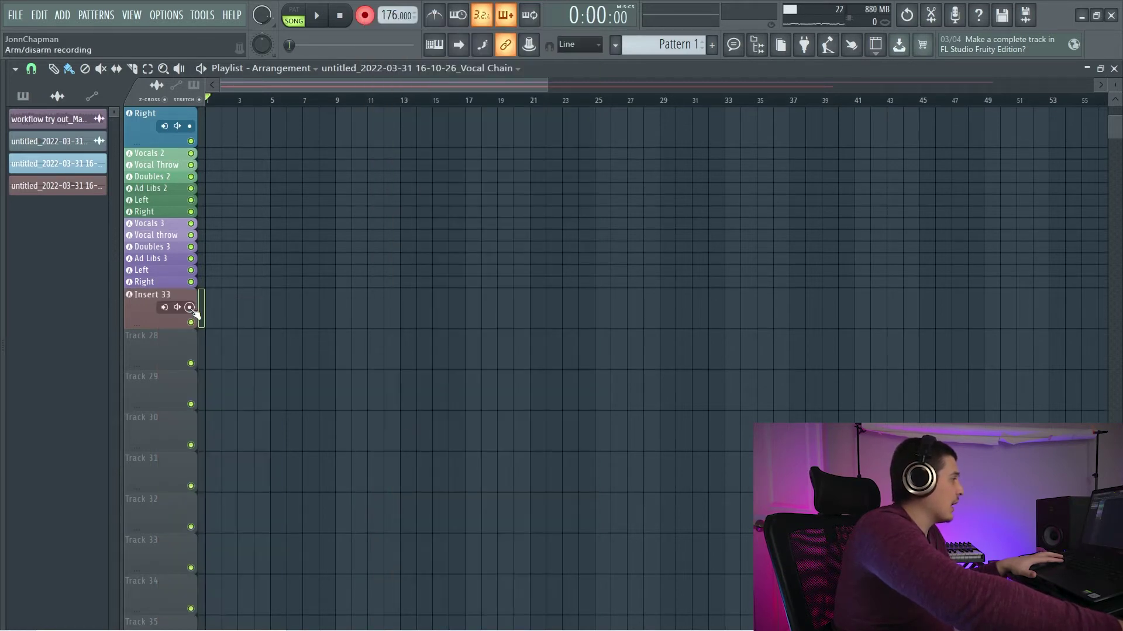
click(190, 308)
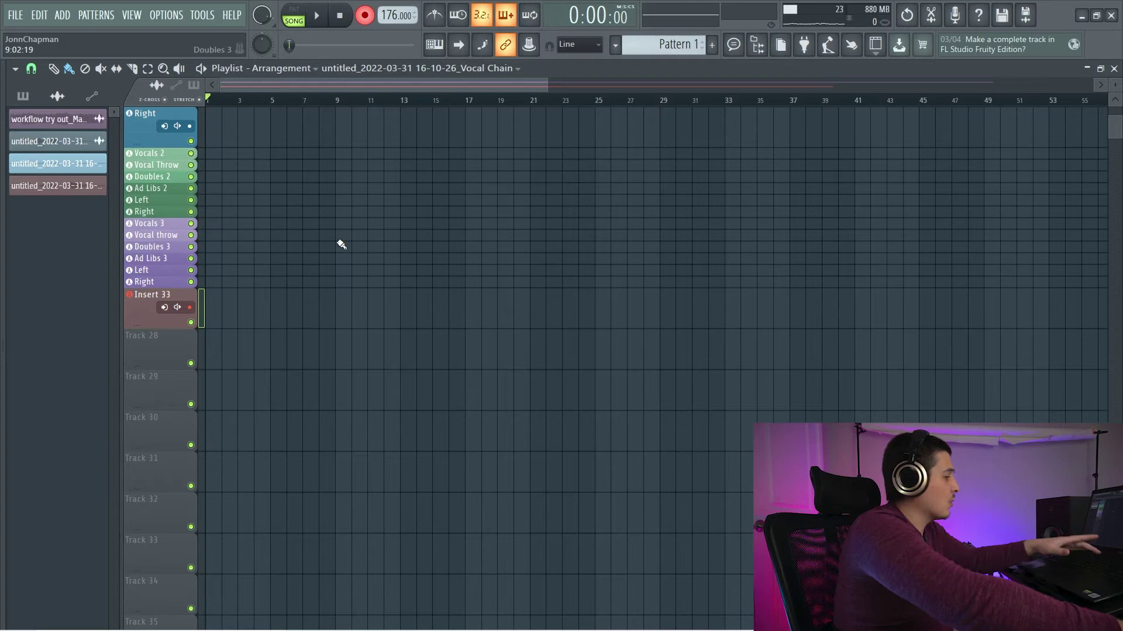
key(F9)
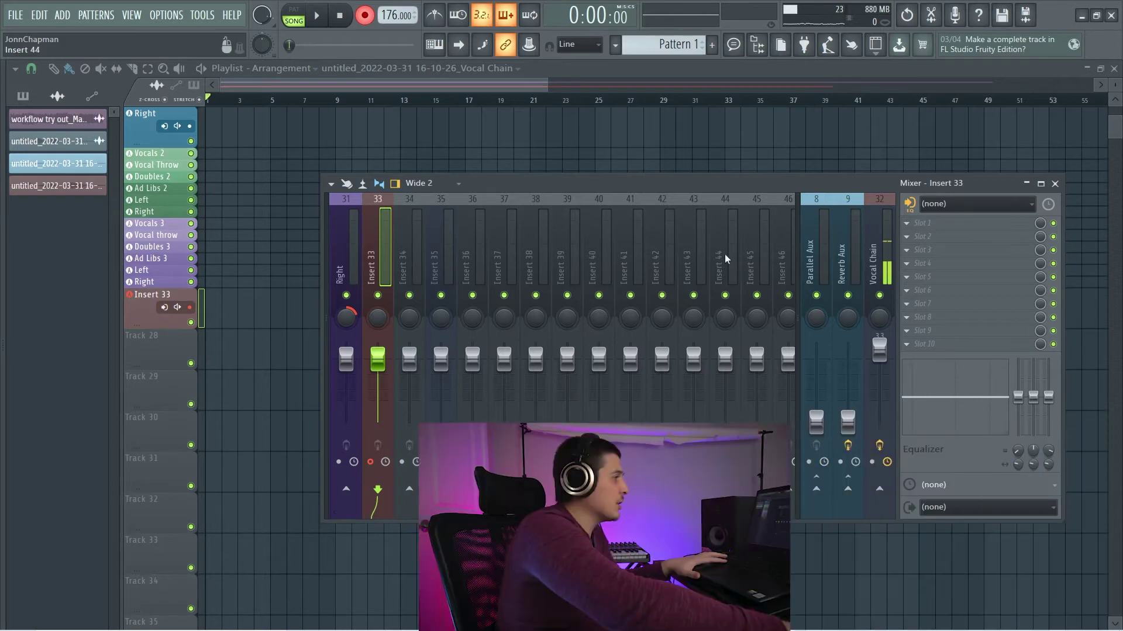
- Set Insert 33's audio input to Mic 1
click(973, 203)
click(888, 456)
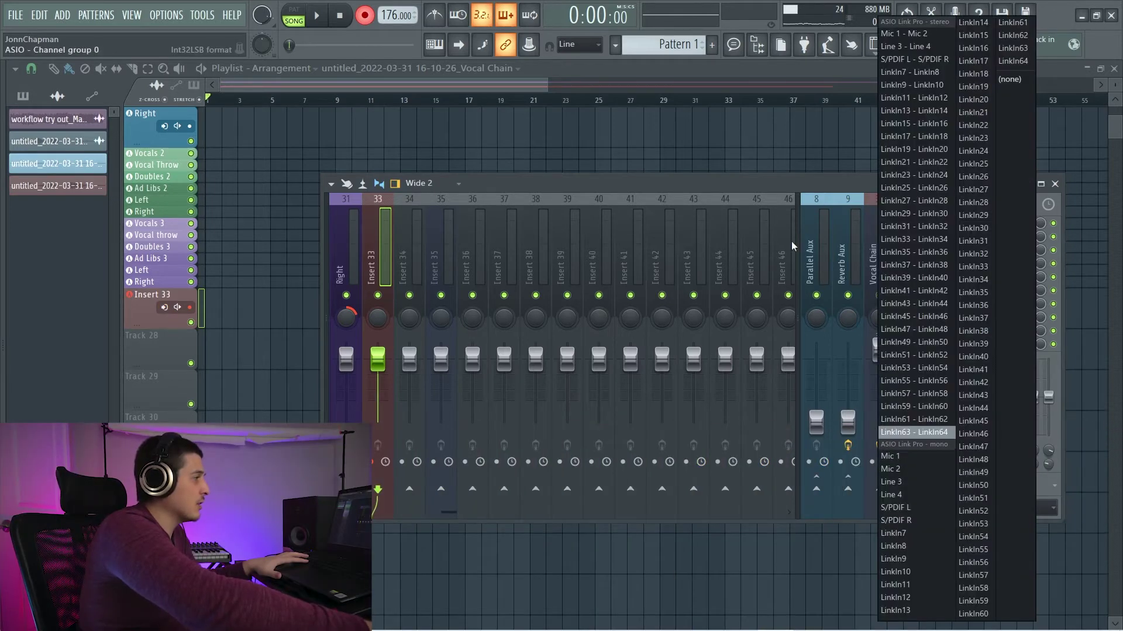
drag(801, 181, 787, 175)
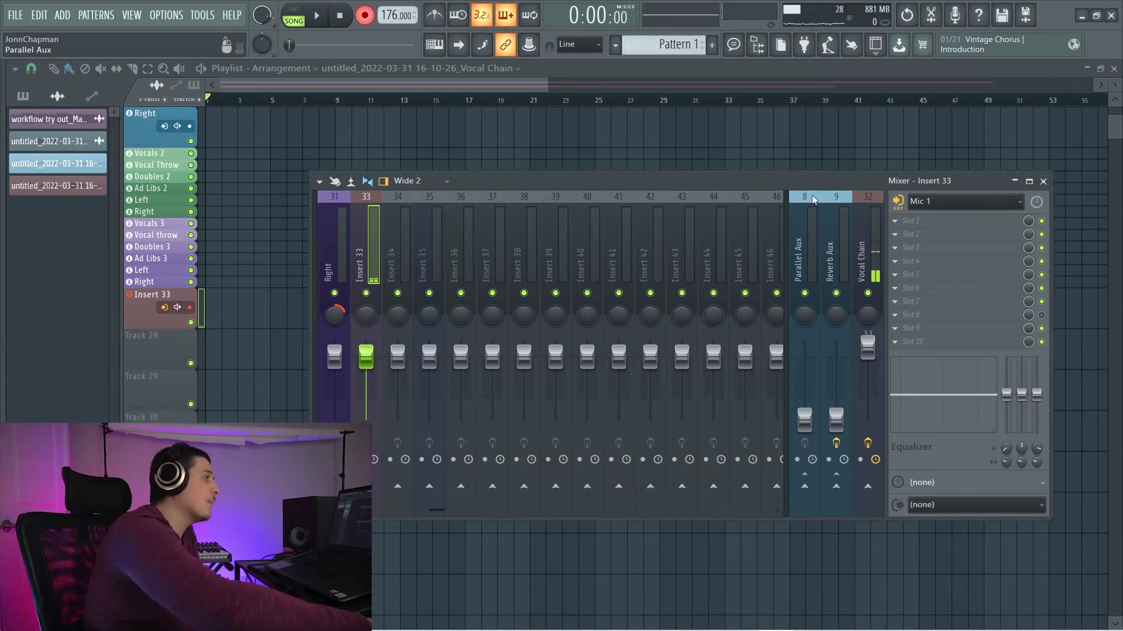
- Check Insert 33's record source options and raise EQ band 3 frequency to 18926Hz
click(898, 202)
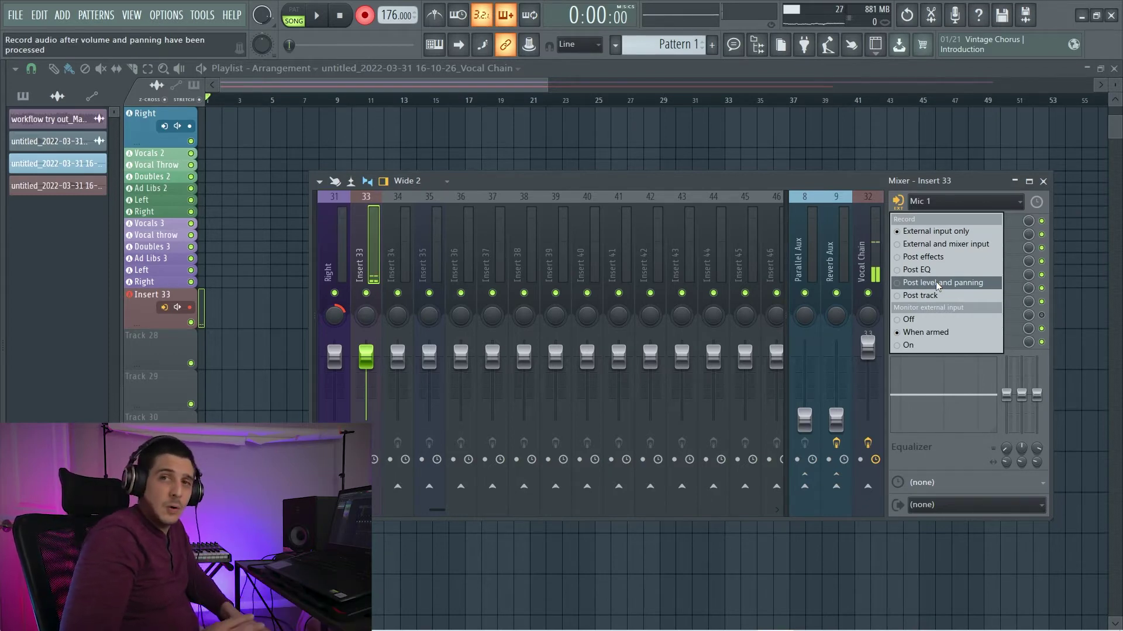
click(936, 244)
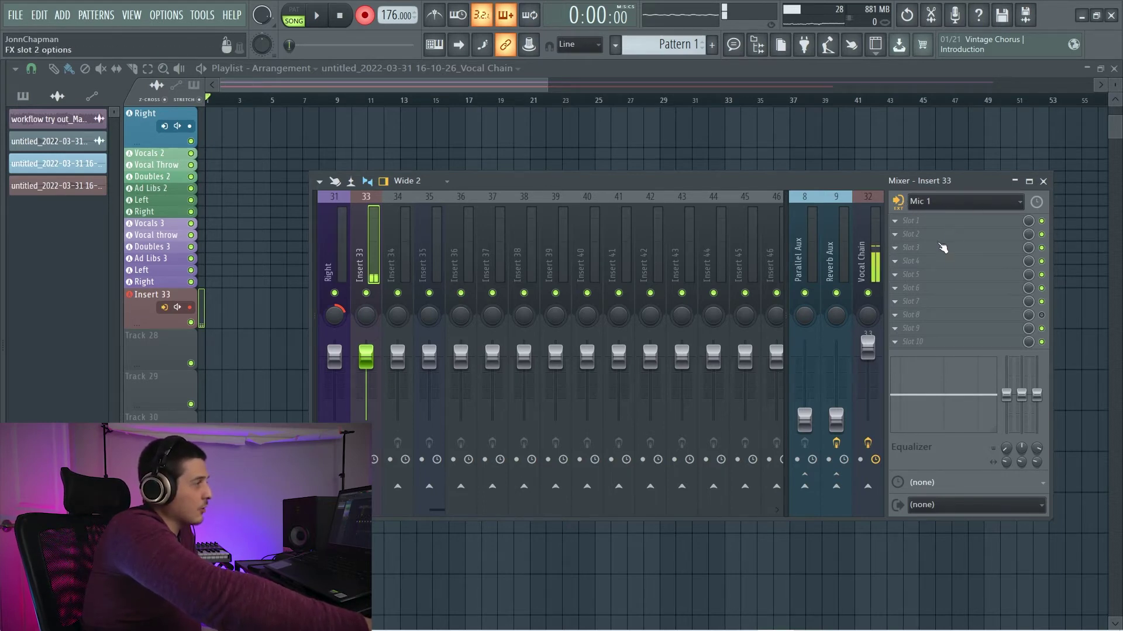
drag(992, 407, 993, 421)
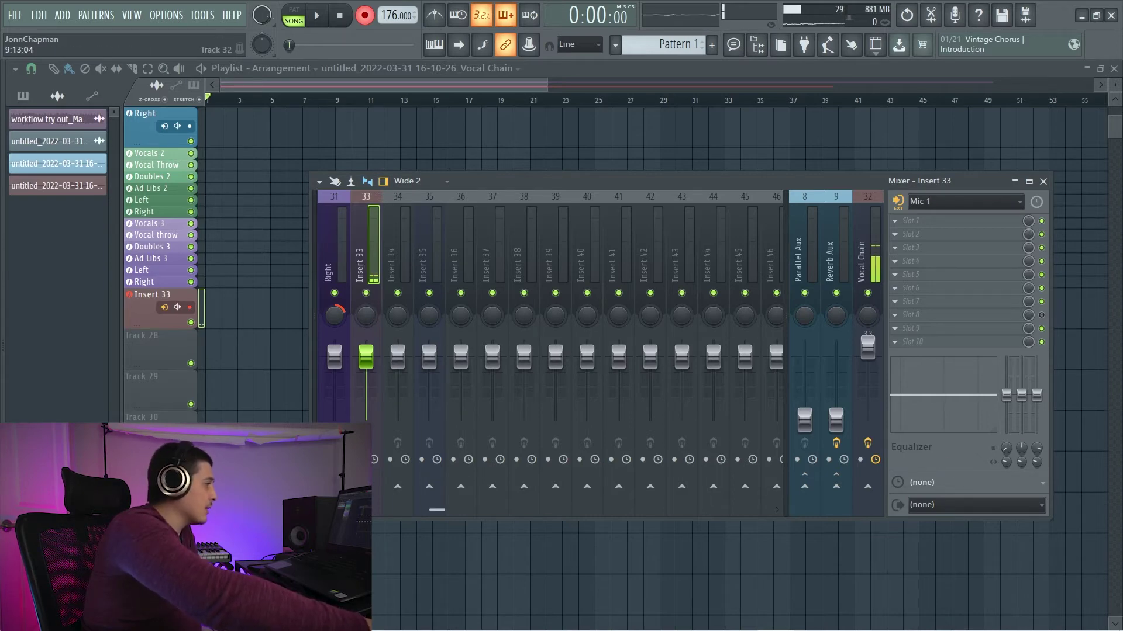
- Review the record source options and send Insert 35's output into Insert 33
right_click(925, 214)
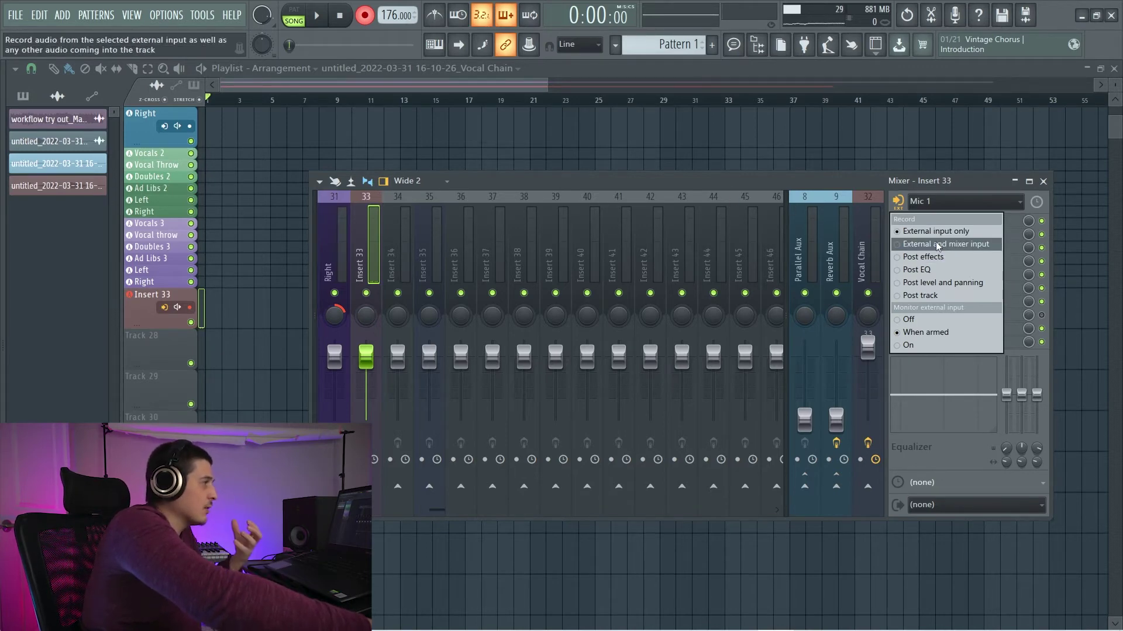
click(428, 230)
click(366, 486)
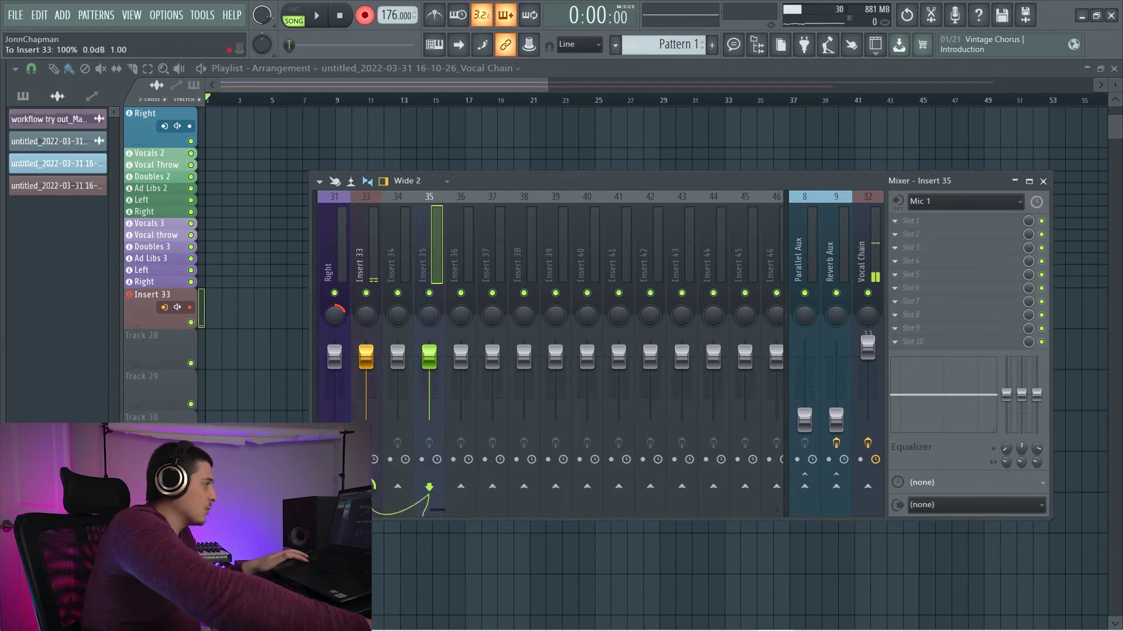
click(369, 233)
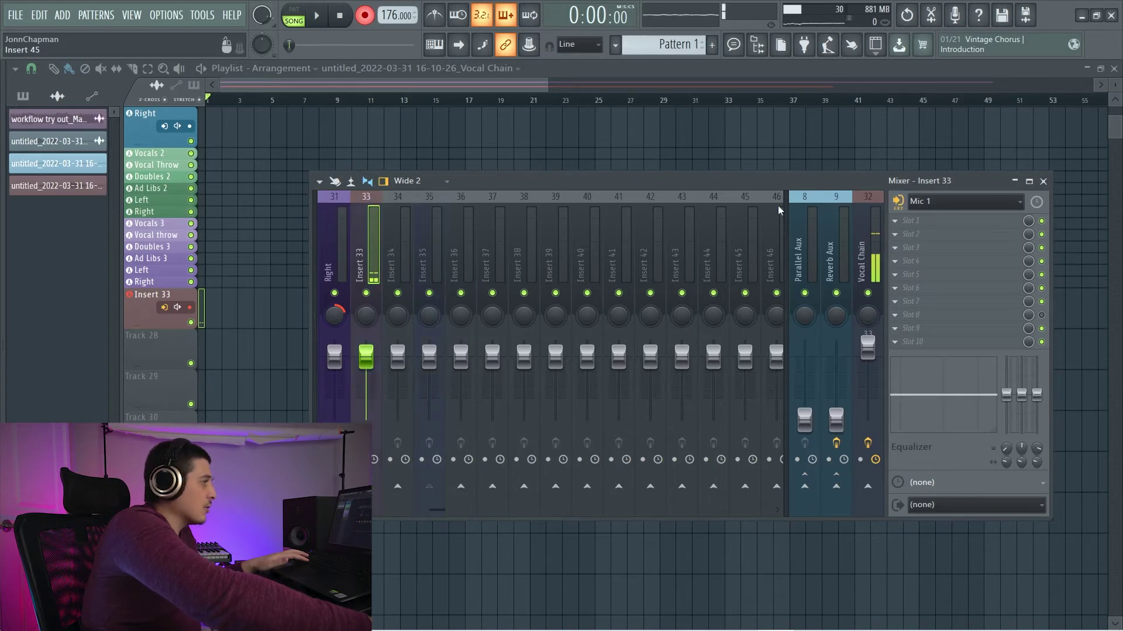
- Review Insert 33's recording and monitoring options again
right_click(899, 201)
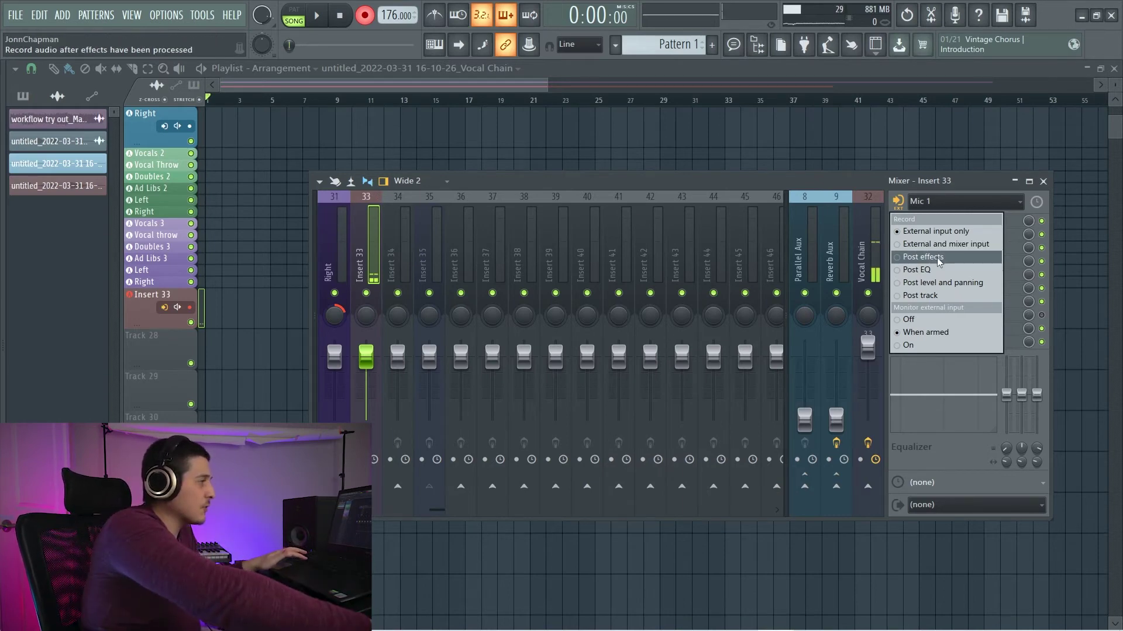
click(923, 256)
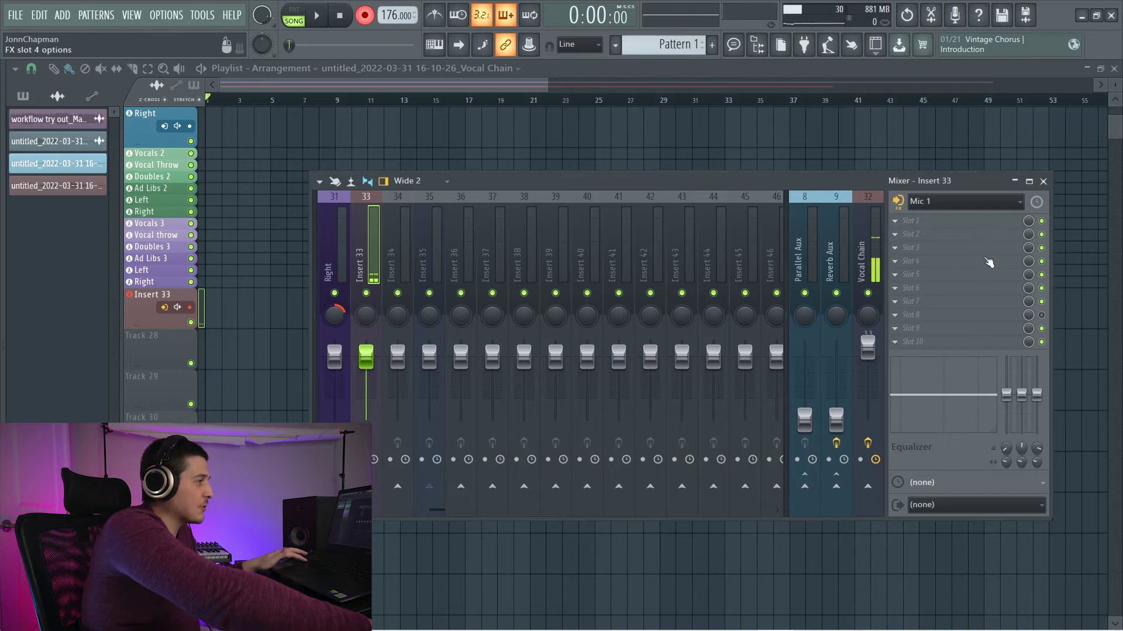
click(898, 201)
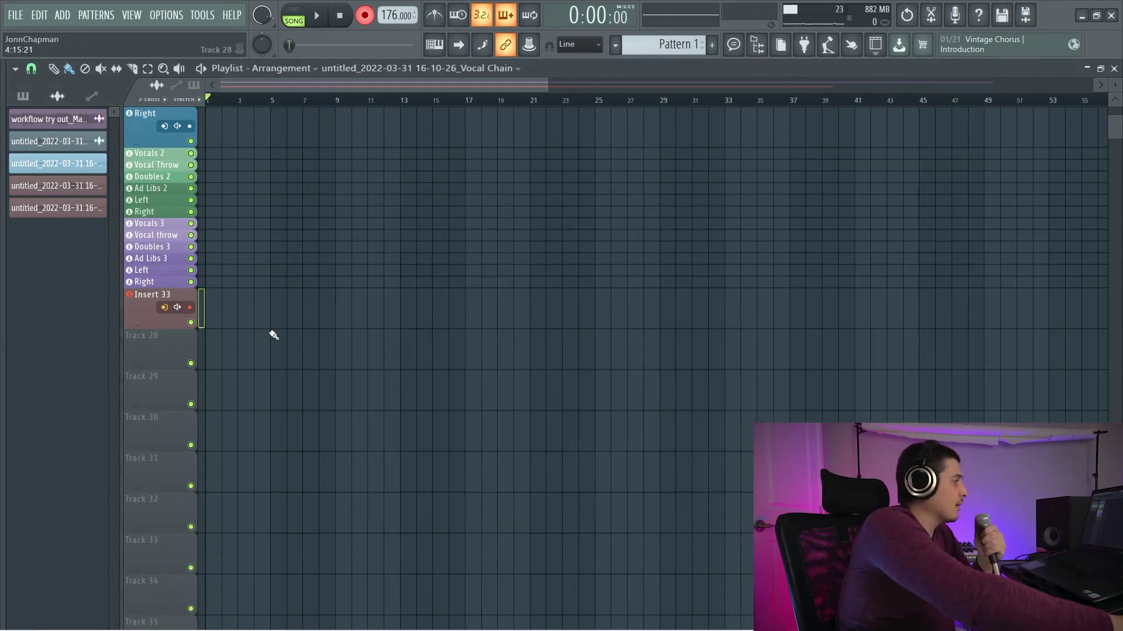
- Set the Insert 33 track to monitor external input only when armed
click(178, 307)
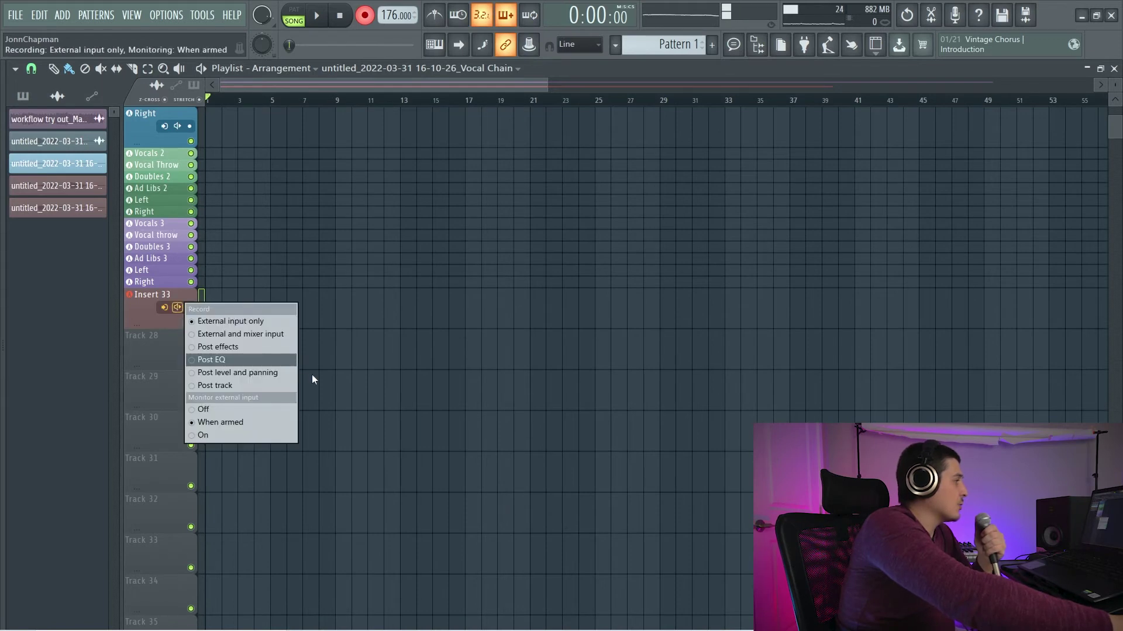
click(229, 420)
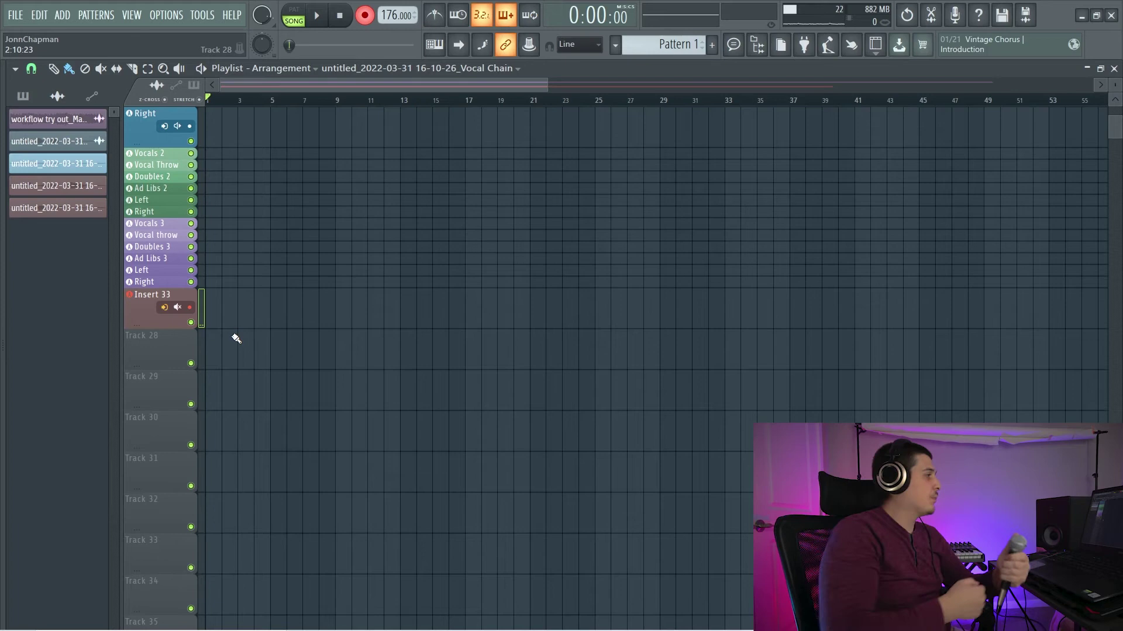
click(201, 310)
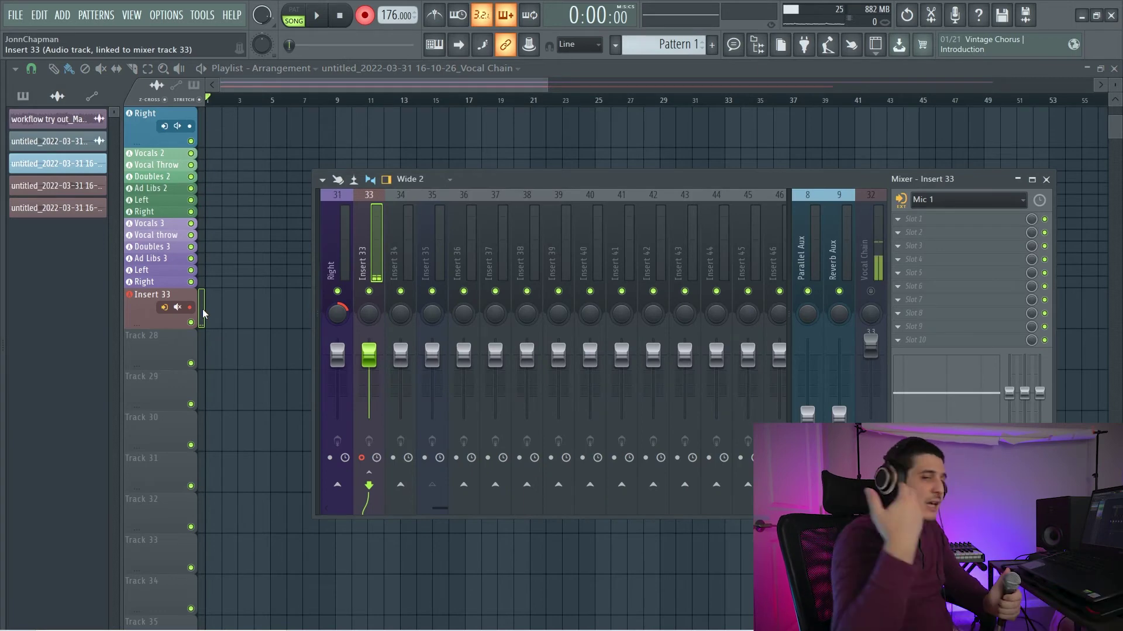
right_click(177, 307)
click(223, 423)
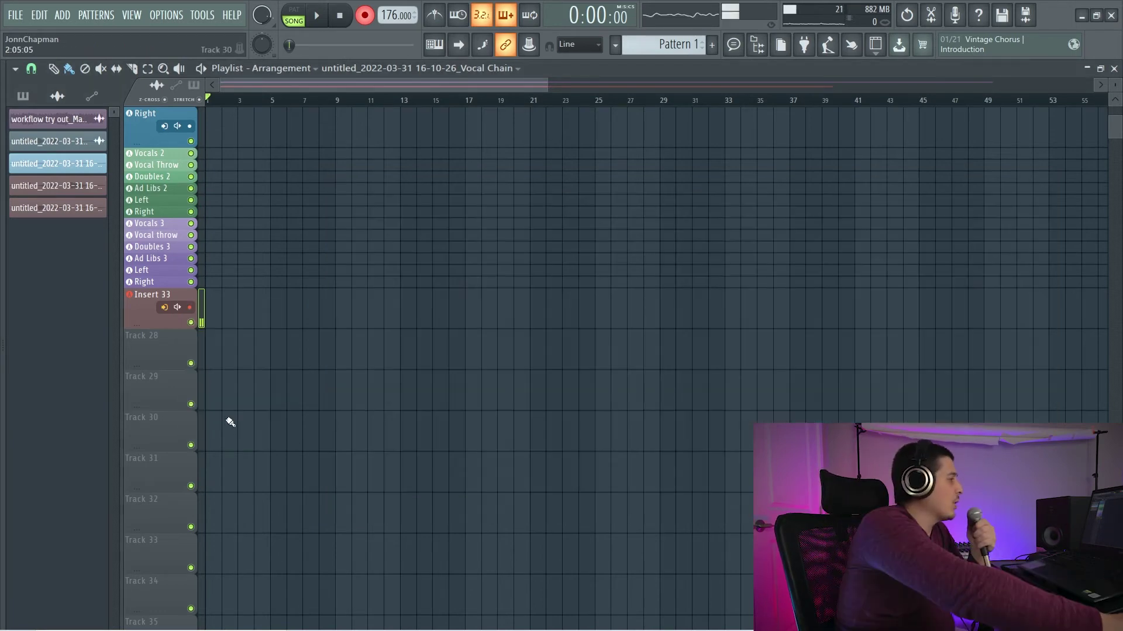
- Disarm Insert 33 disk recording, unmute Vocal Chain, and monitor the mic input always
key(F9)
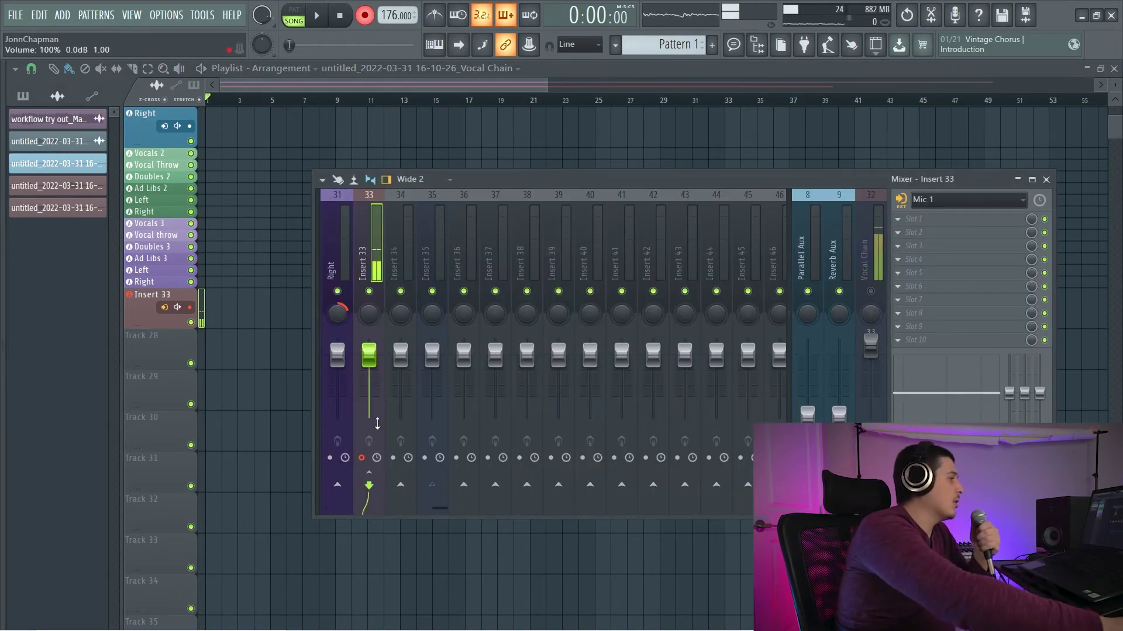
click(362, 458)
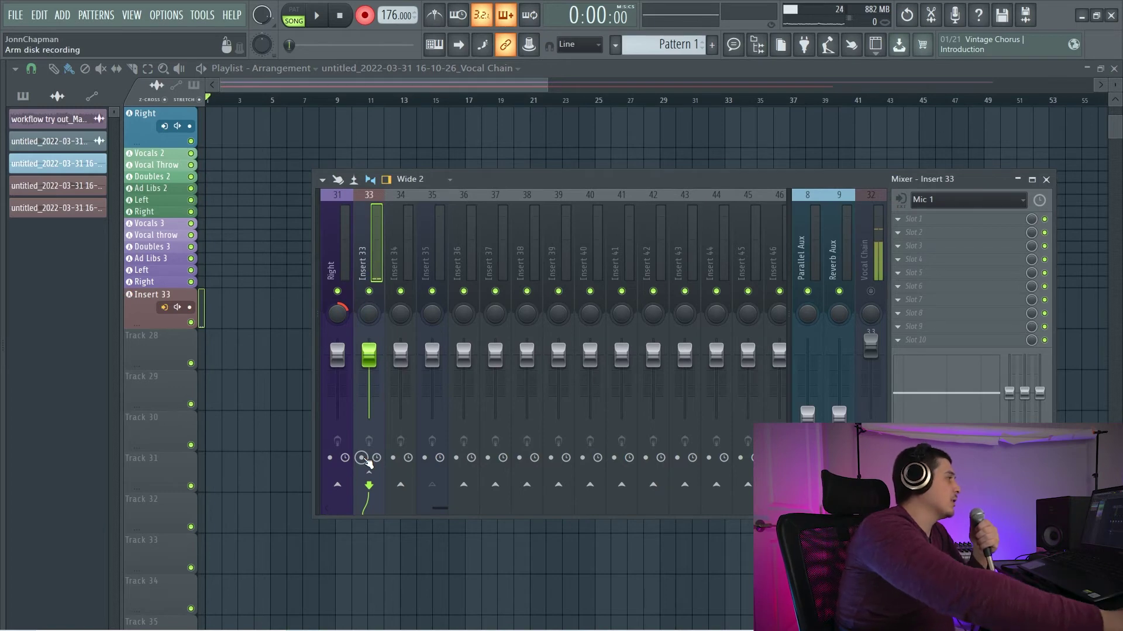
click(871, 291)
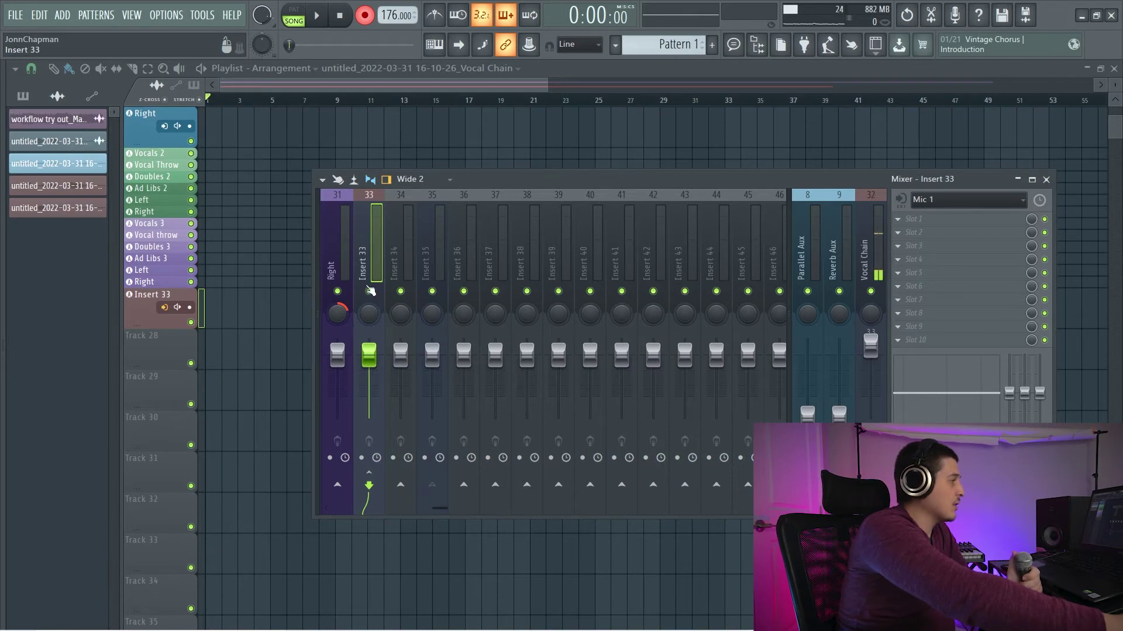
click(178, 308)
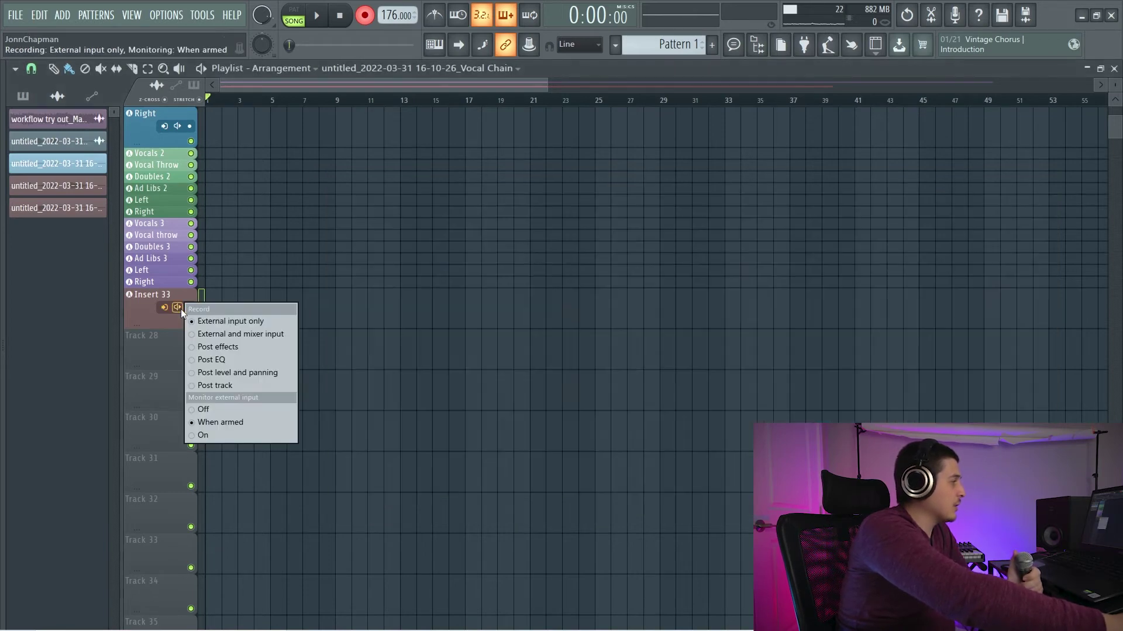
click(258, 435)
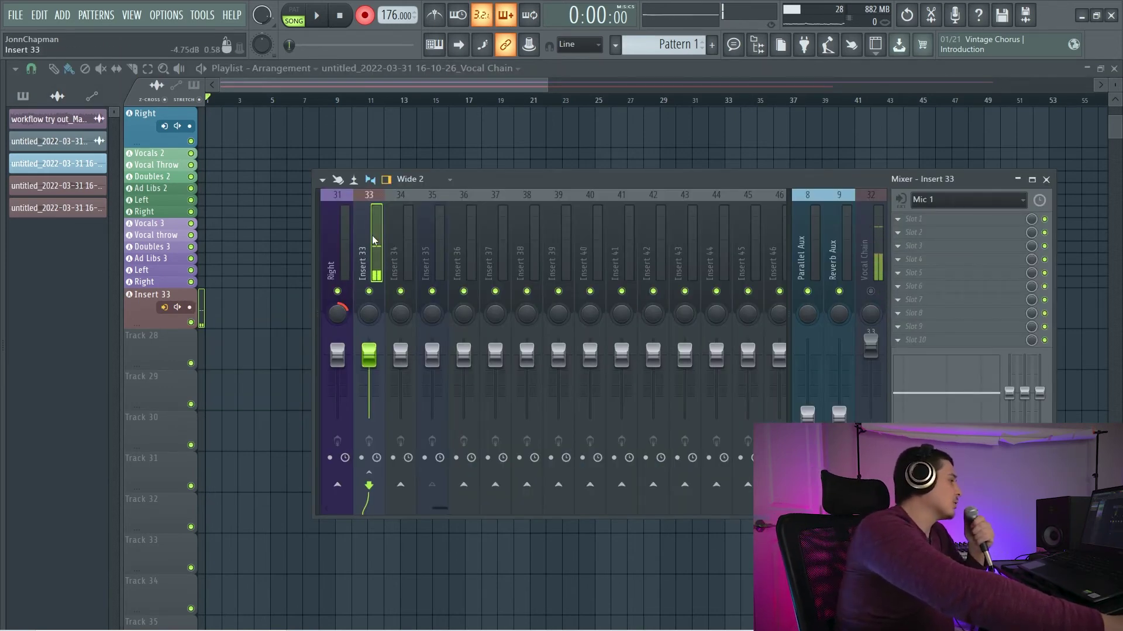
- Disable Insert 33's Mix Bus send, then select the Vocal Chain insert to view its effects
drag(440, 508, 335, 512)
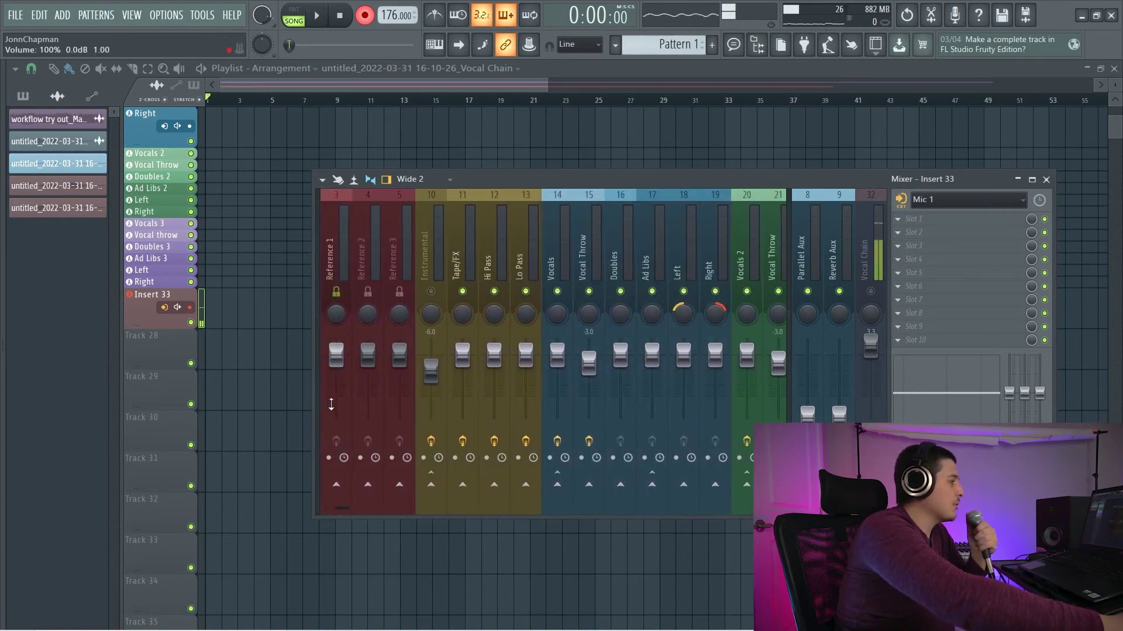
scroll(320, 409, up, 2)
drag(527, 507, 580, 508)
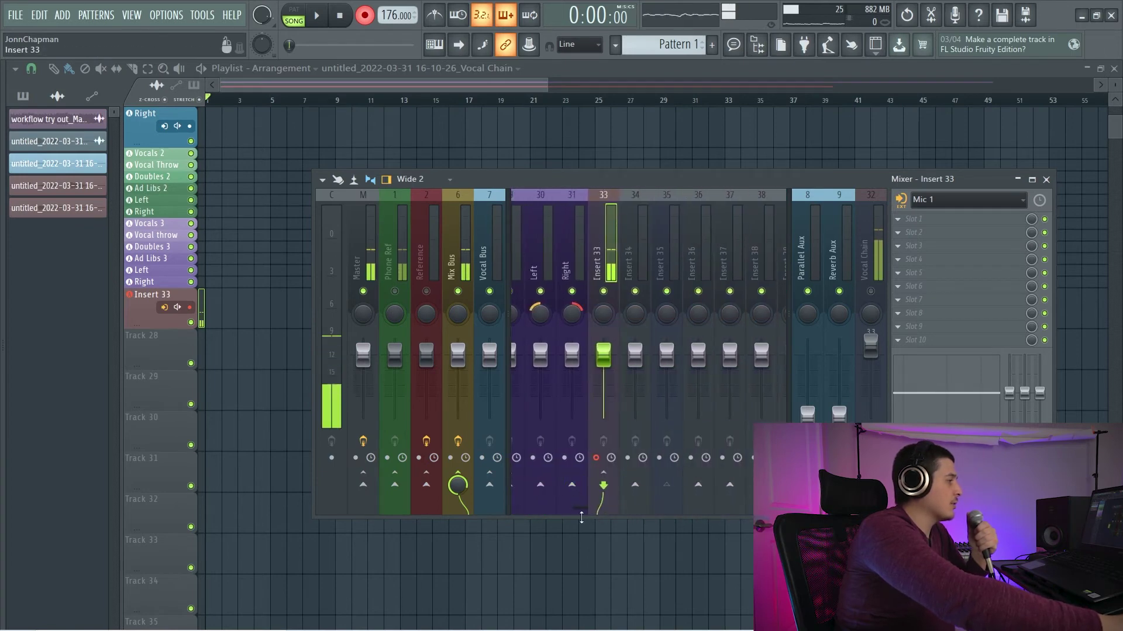
click(461, 475)
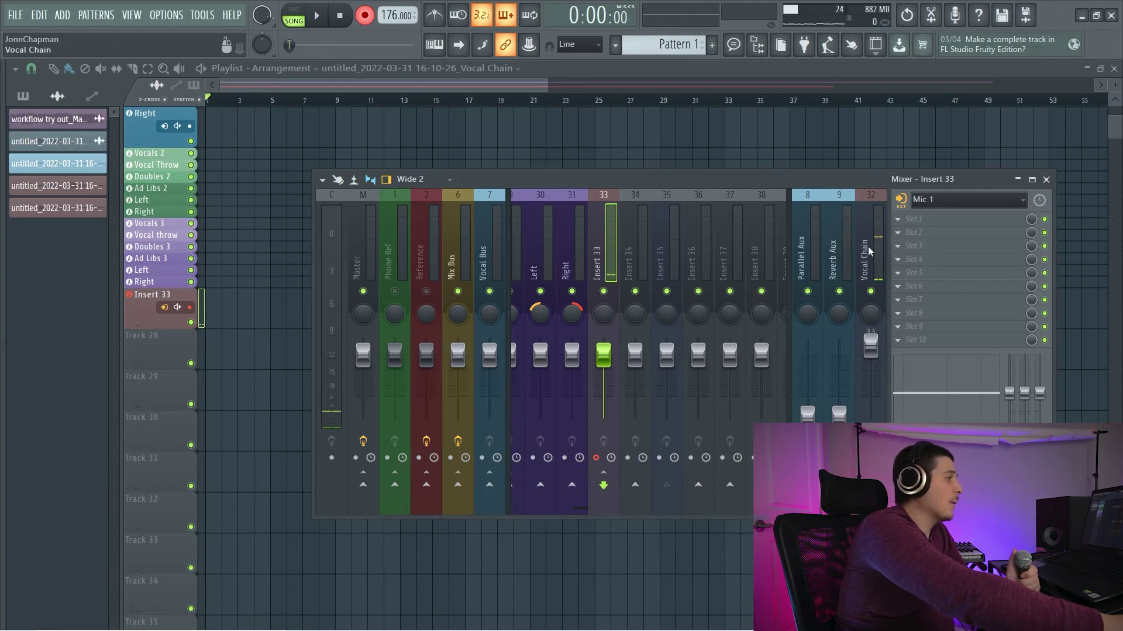
click(865, 380)
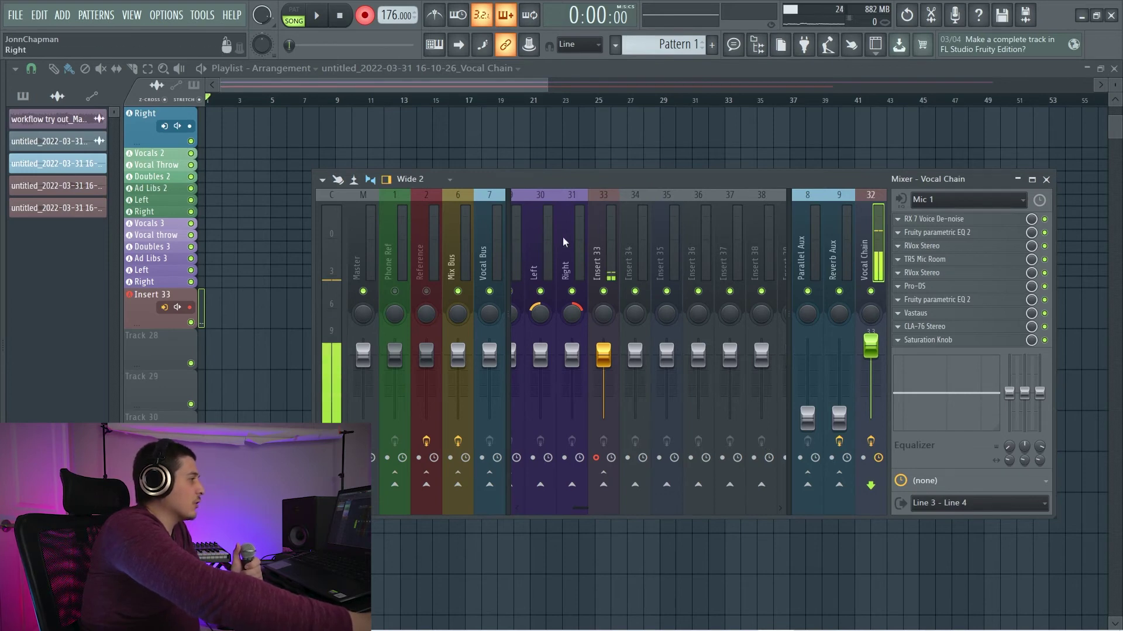
- Mute Vocal Chain, record a short count-in take onto Insert 33, then close the Mixer
click(872, 292)
key(space)
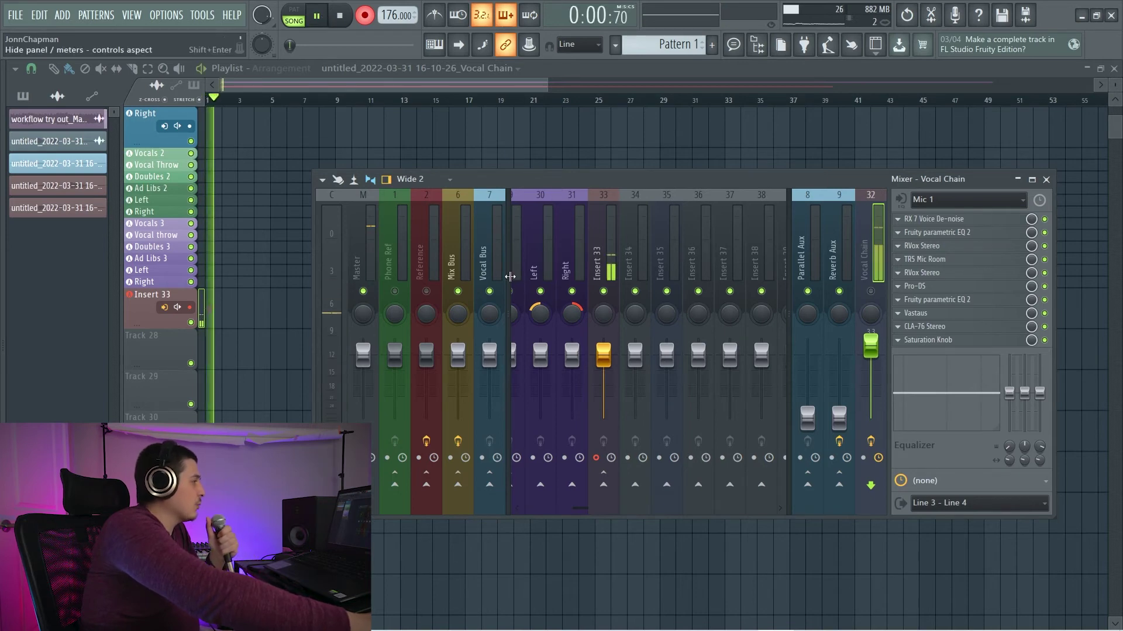
click(344, 17)
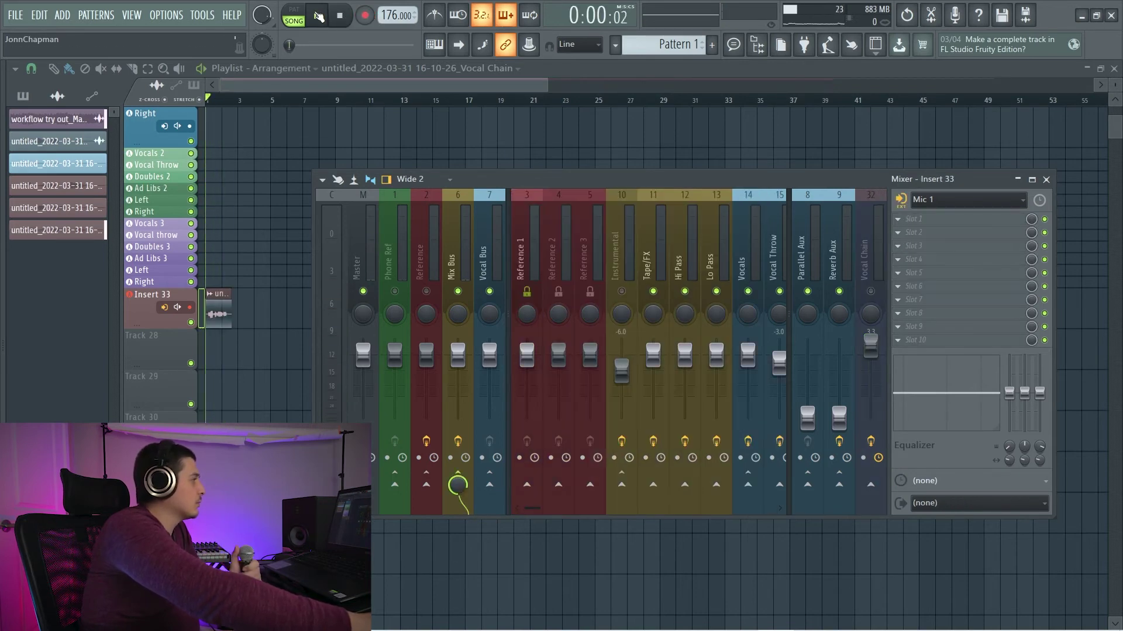
key(space)
key(space)
key(F9)
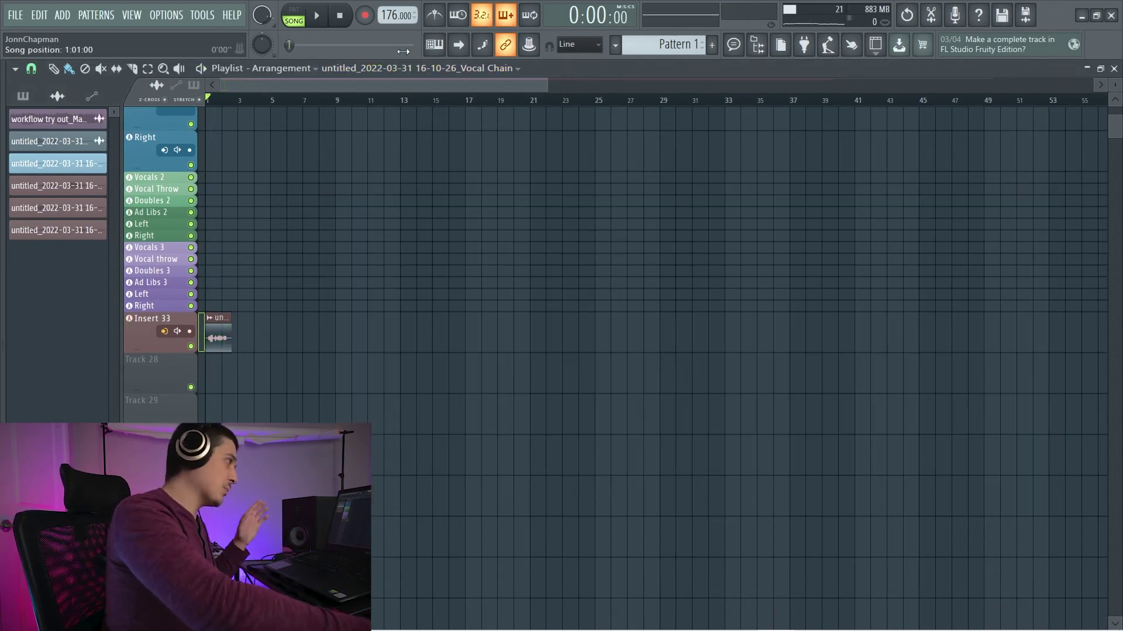
- Switch the transport's Record mode back on
click(366, 18)
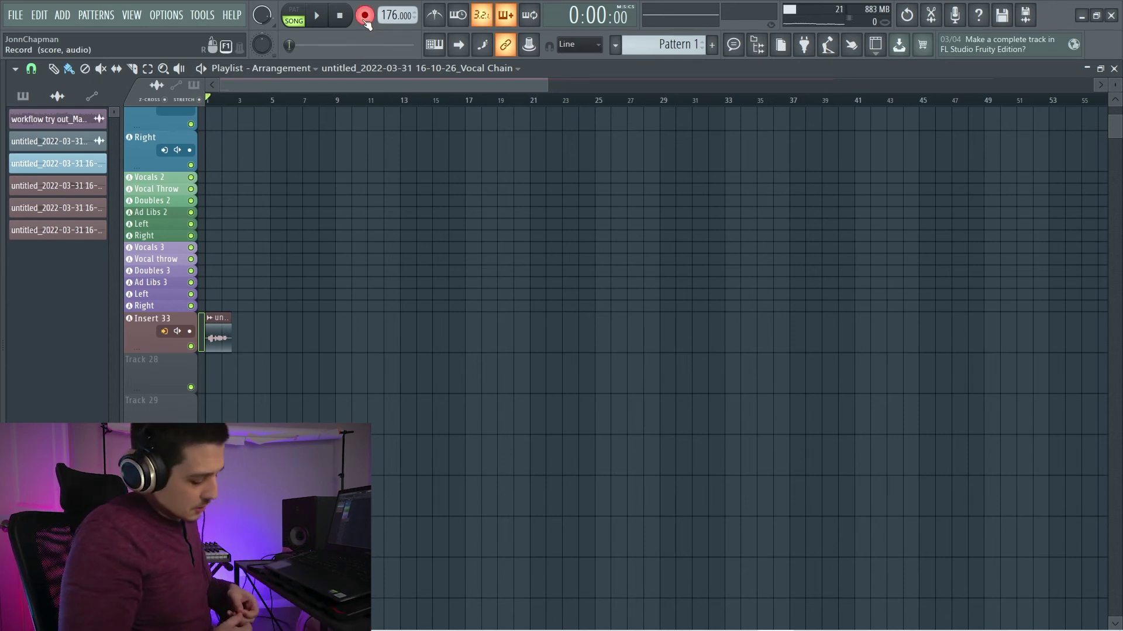